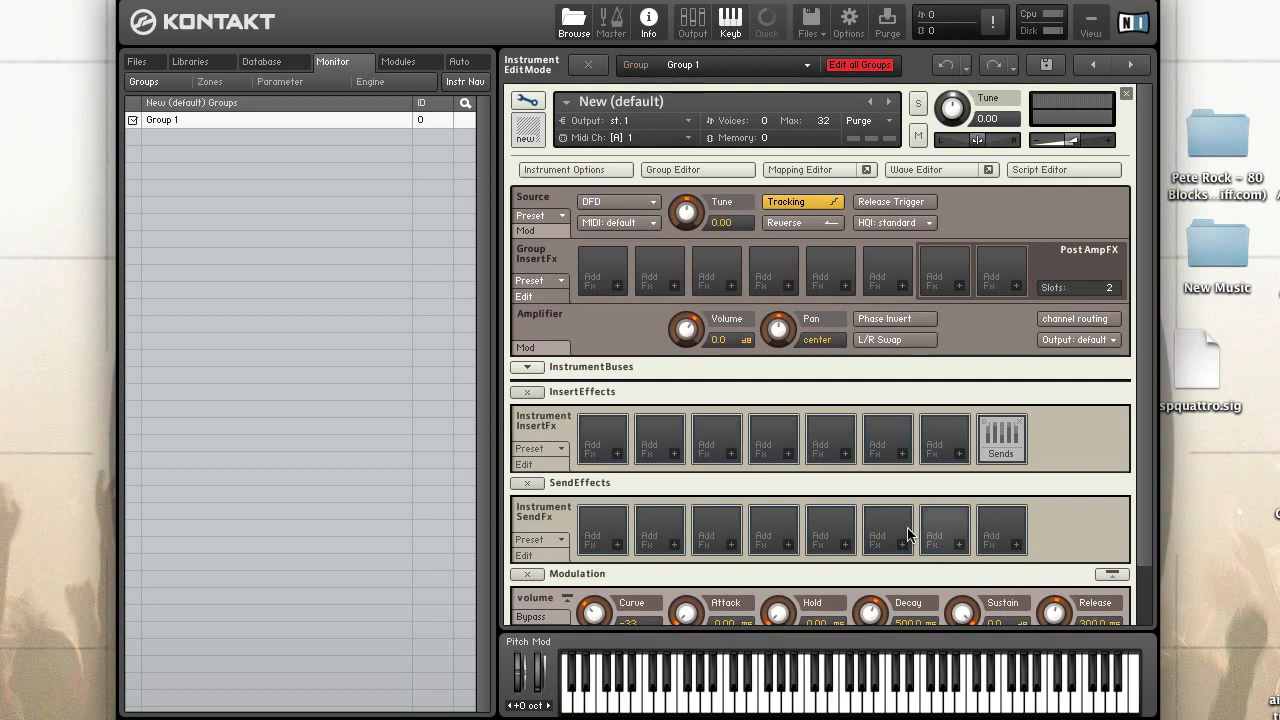
Display the Outputs section with the main output and aux channels
{"action": "left_click", "coordinate": [692, 22]}
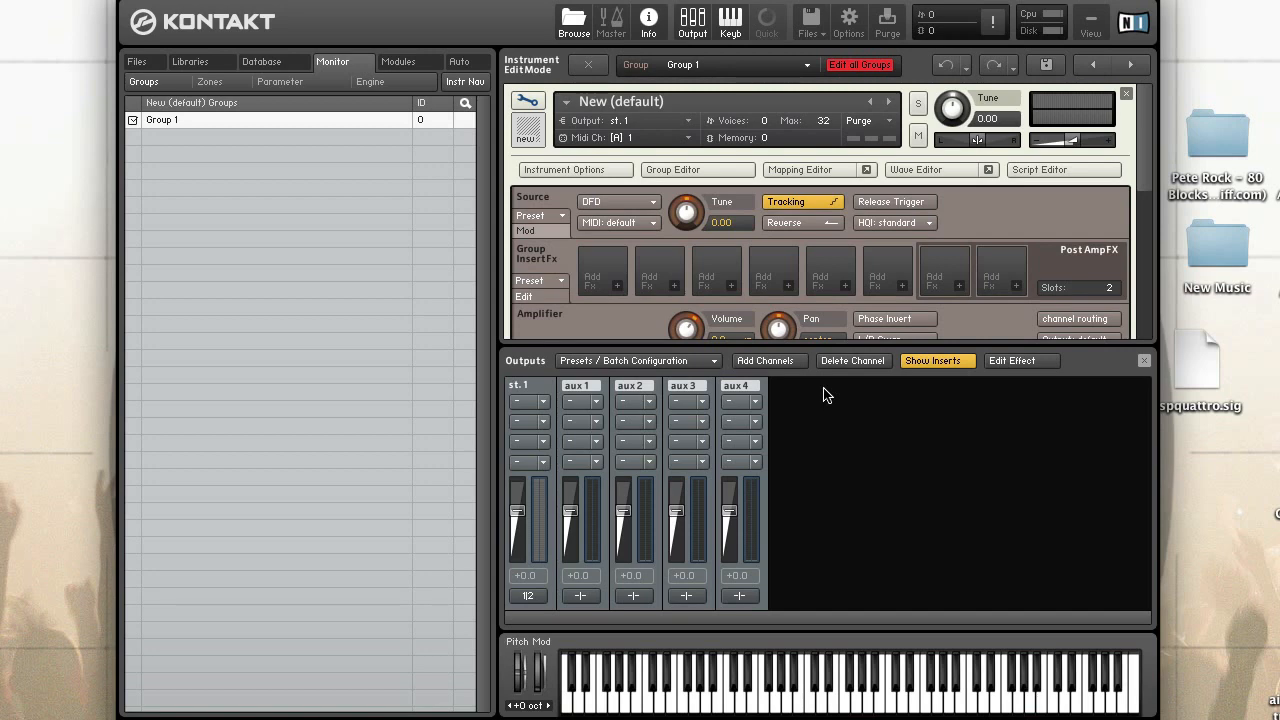
{"action": "left_click", "coordinate": [689, 21]}
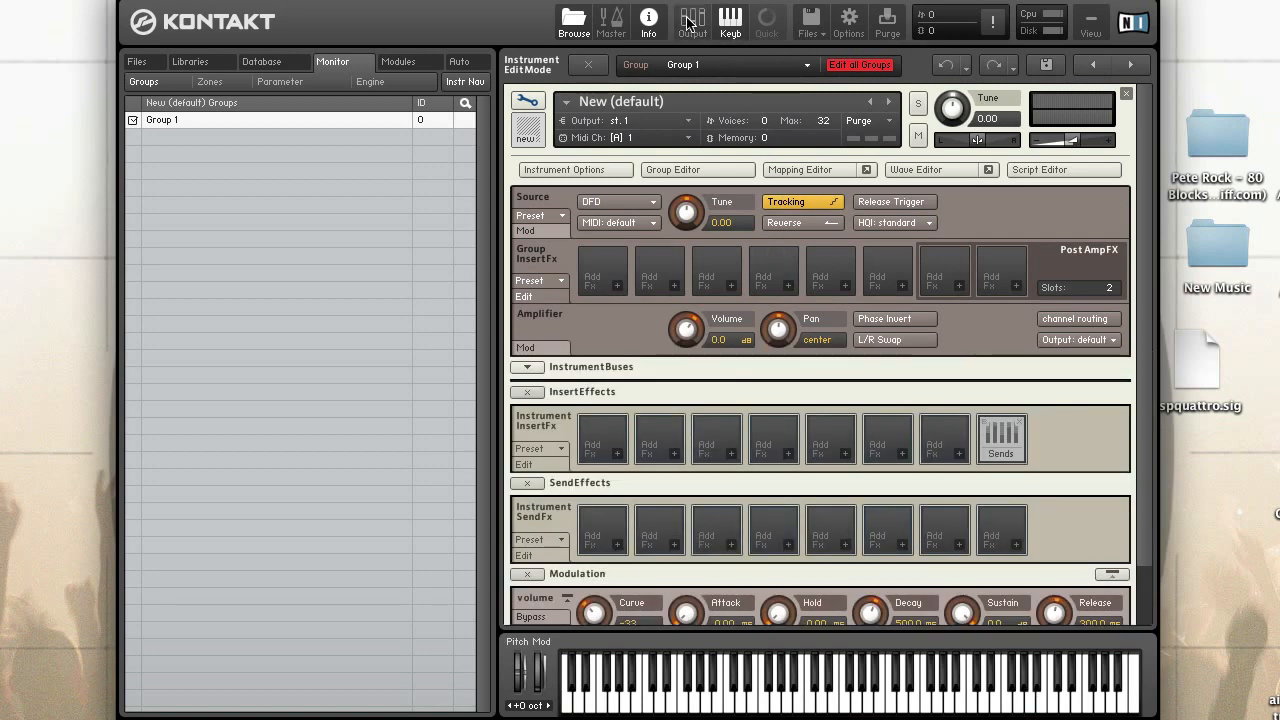
{"action": "left_click", "coordinate": [689, 21]}
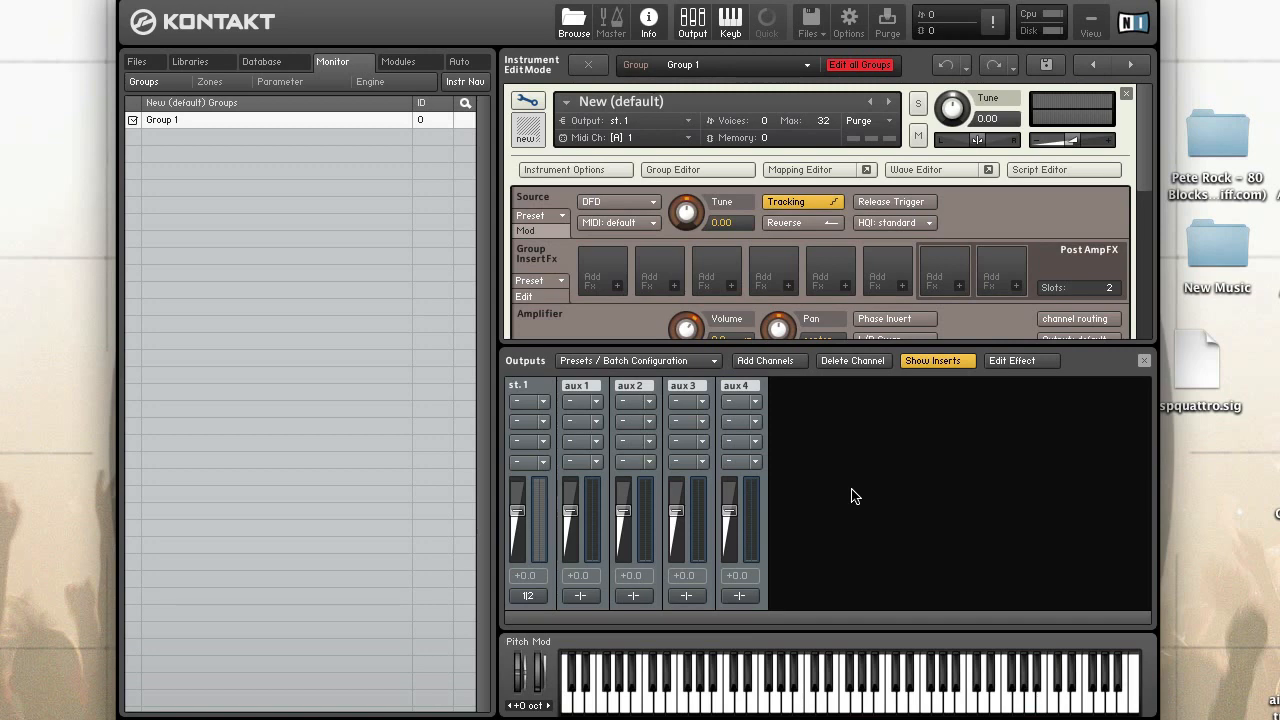
Insert an SV LP1 low-pass filter in the first insert slot of the st. 1 output channel
{"action": "left_click", "coordinate": [545, 403]}
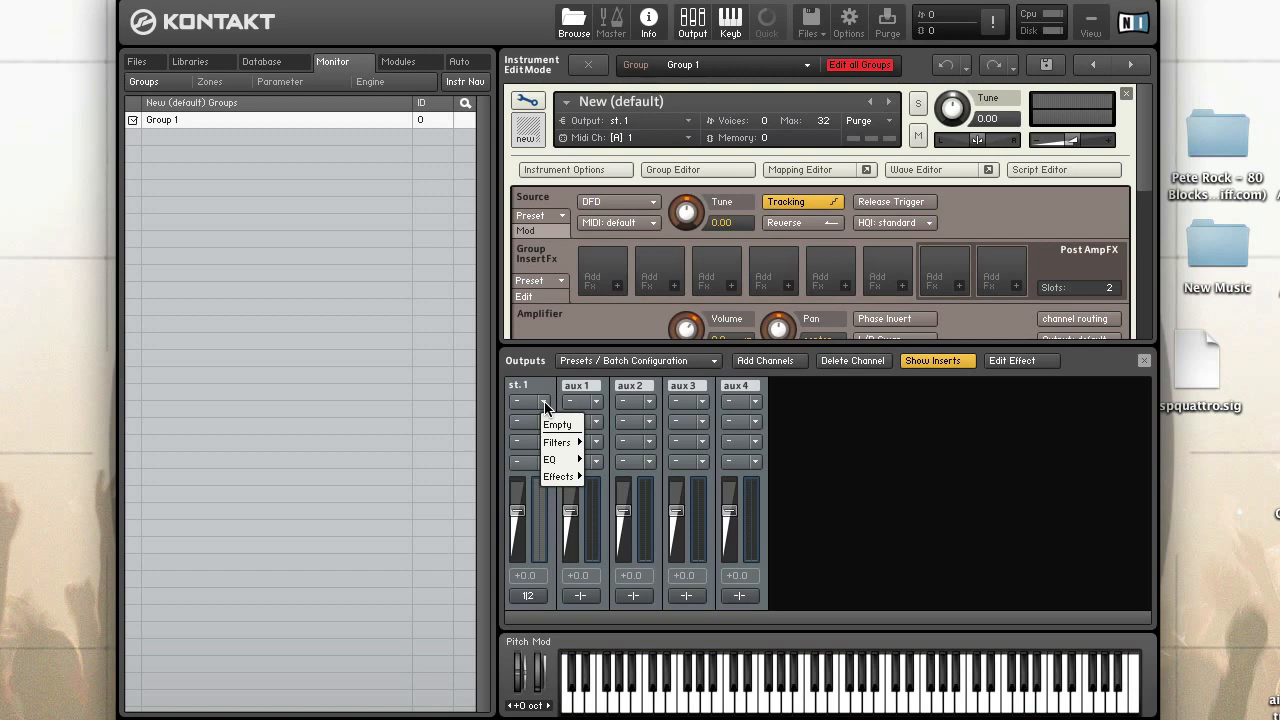
{"action": "mouse_move", "coordinate": [557, 442]}
{"action": "mouse_move", "coordinate": [600, 452]}
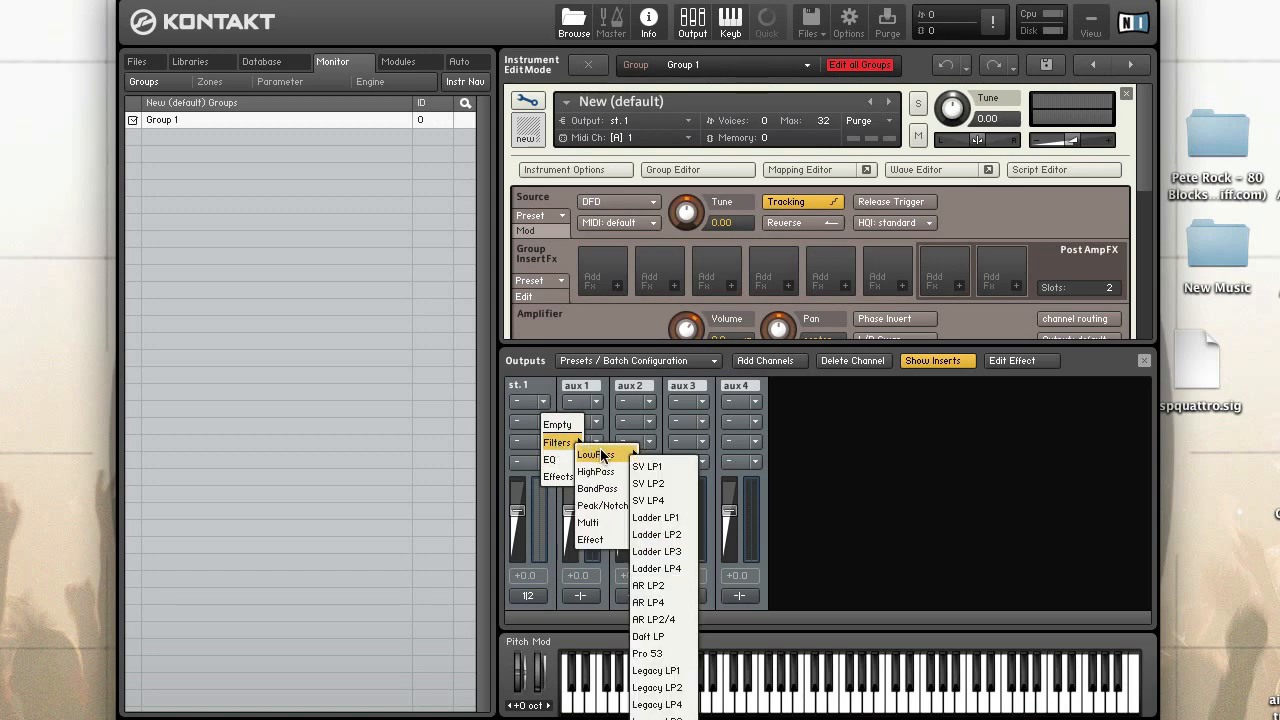
{"action": "left_click", "coordinate": [647, 466]}
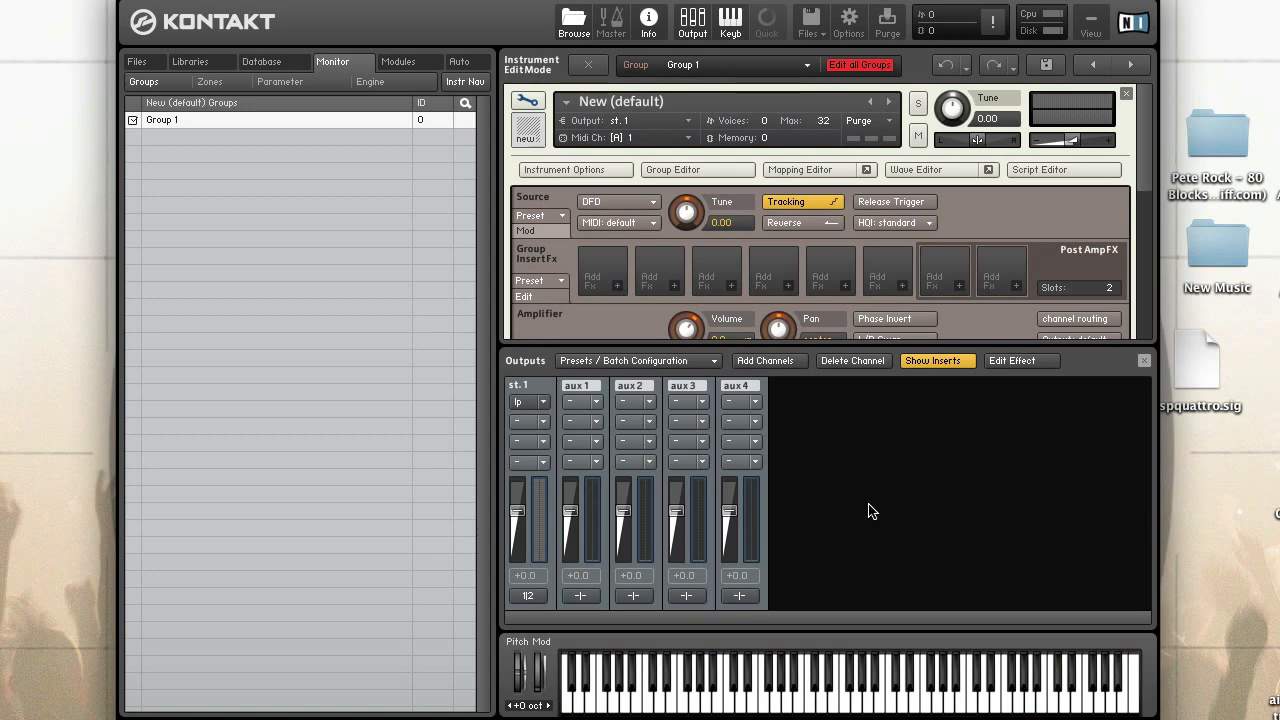
Show and hide the SV LP1 filter's parameters, and empty the first insert slot of the st. 1 channel
{"action": "left_click", "coordinate": [535, 402]}
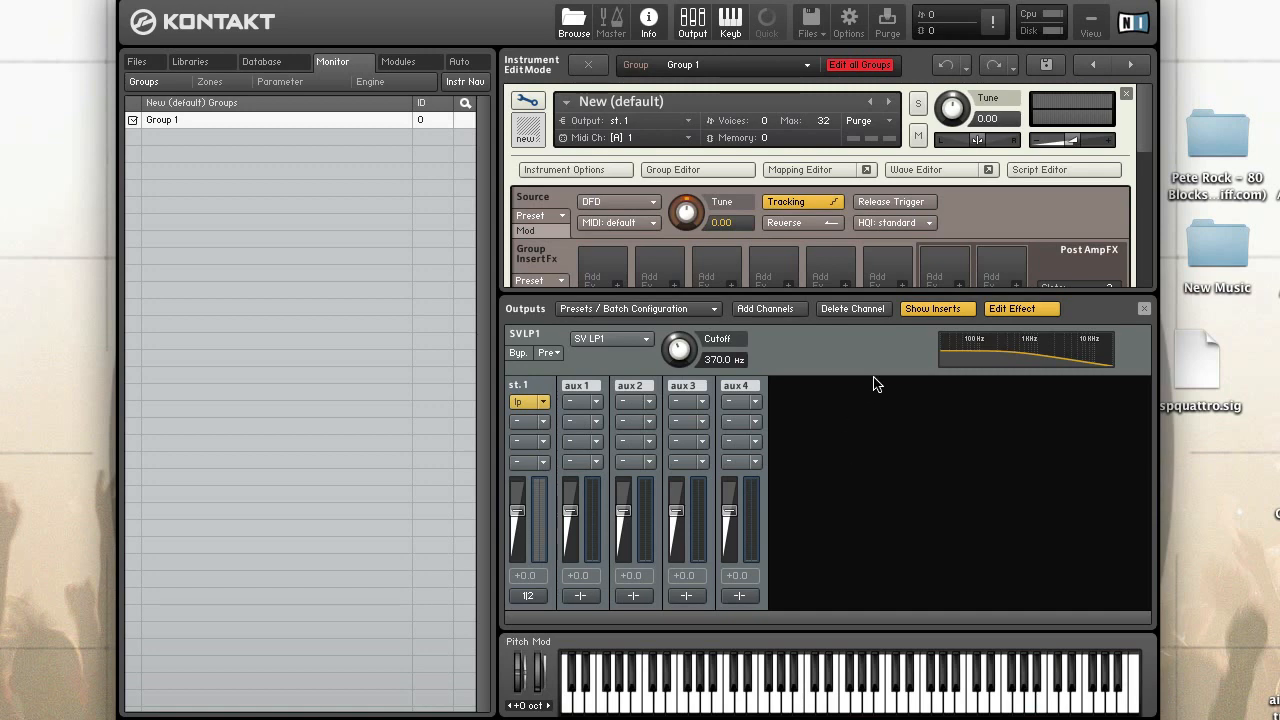
{"action": "left_click", "coordinate": [517, 403]}
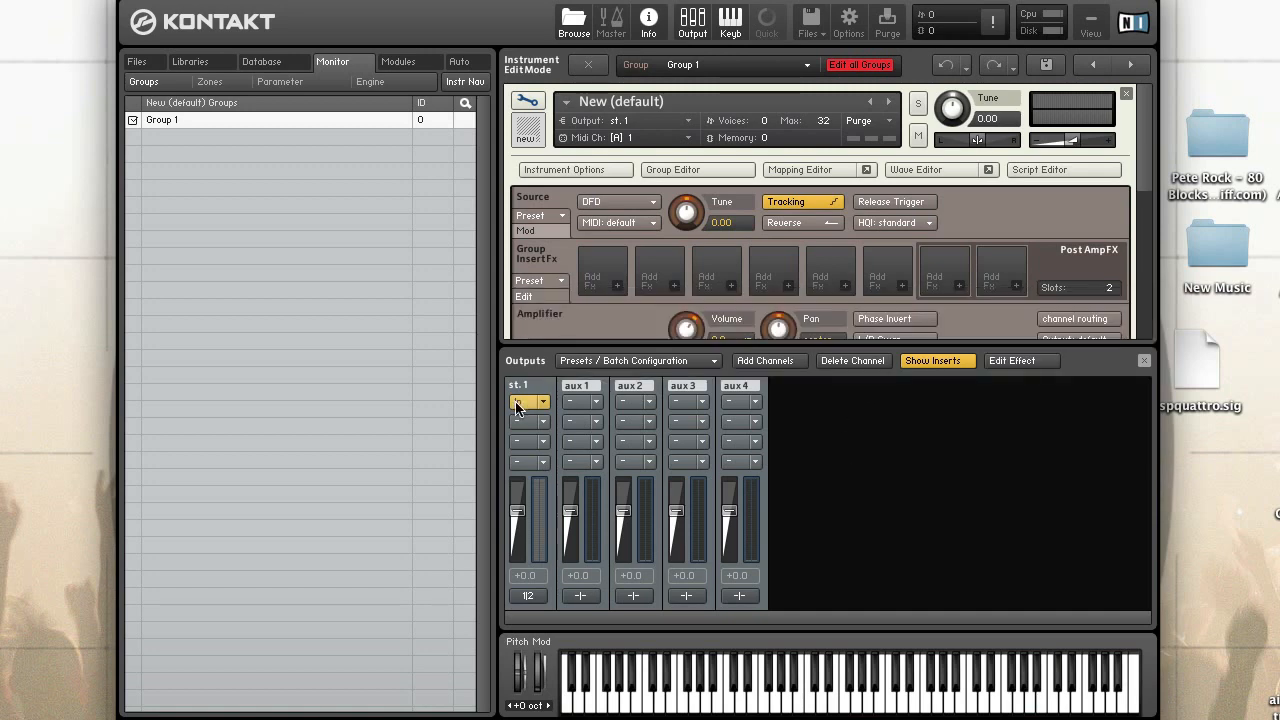
{"action": "left_click", "coordinate": [1017, 366]}
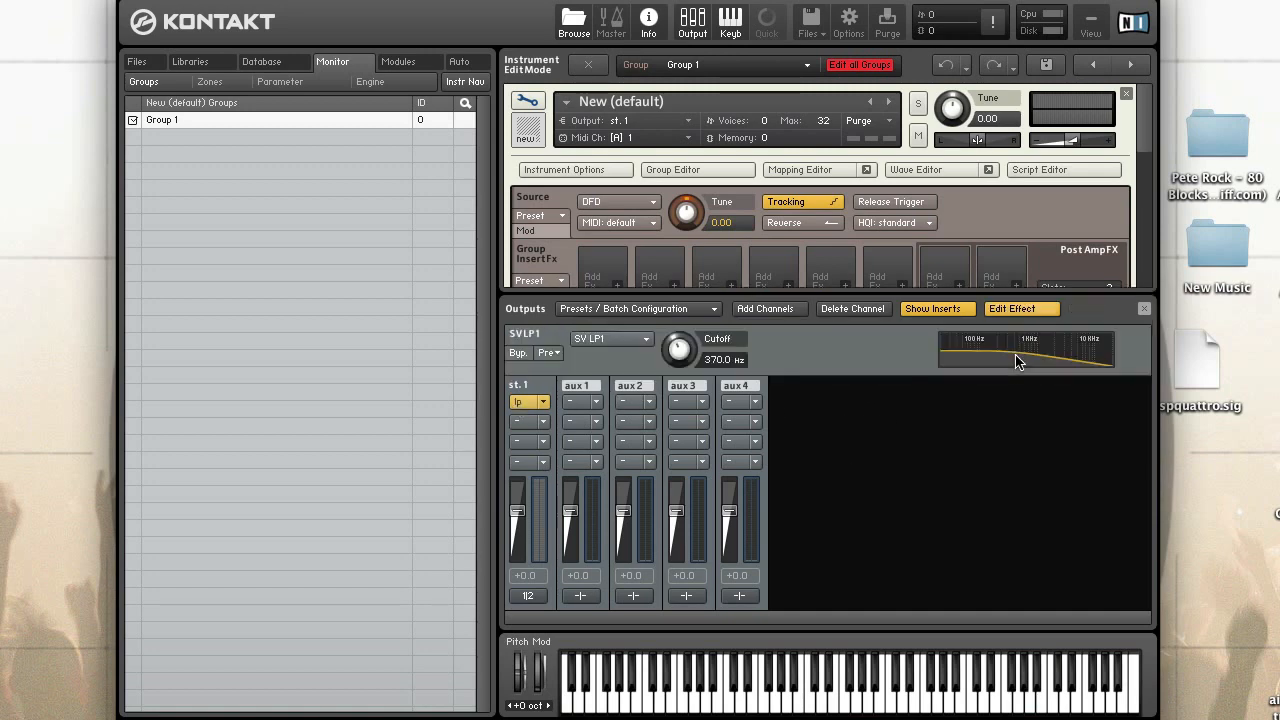
{"action": "left_click", "coordinate": [1021, 306]}
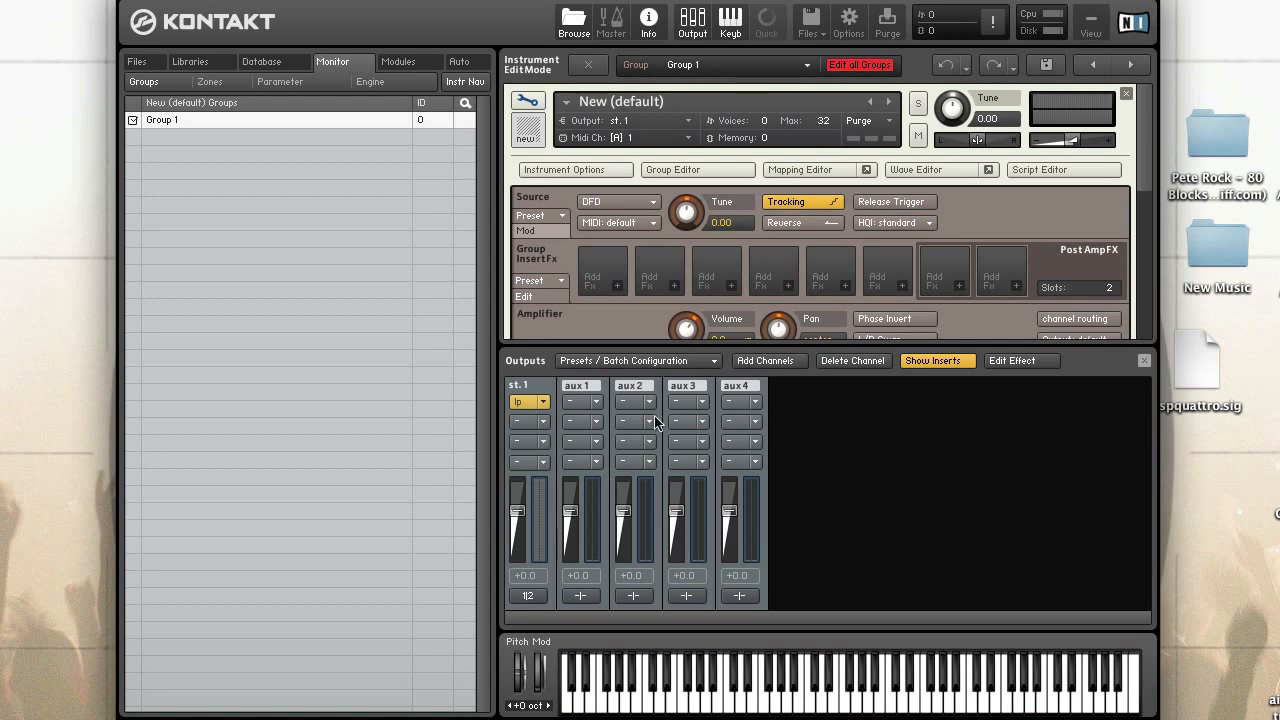
{"action": "left_click", "coordinate": [546, 418]}
{"action": "left_click", "coordinate": [553, 426]}
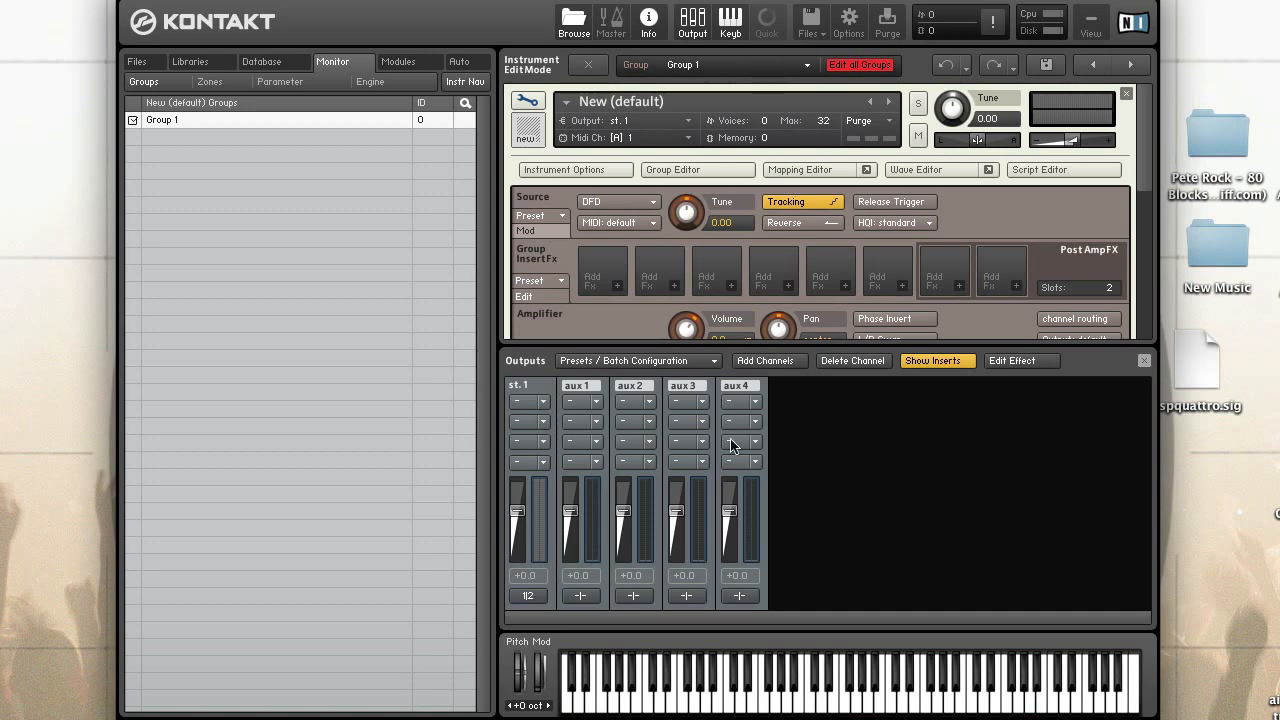
Insert a Solid G-EQ in the first slot of the aux 1 channel, and show and hide its parameters
{"action": "left_click", "coordinate": [598, 404]}
{"action": "mouse_move", "coordinate": [617, 463]}
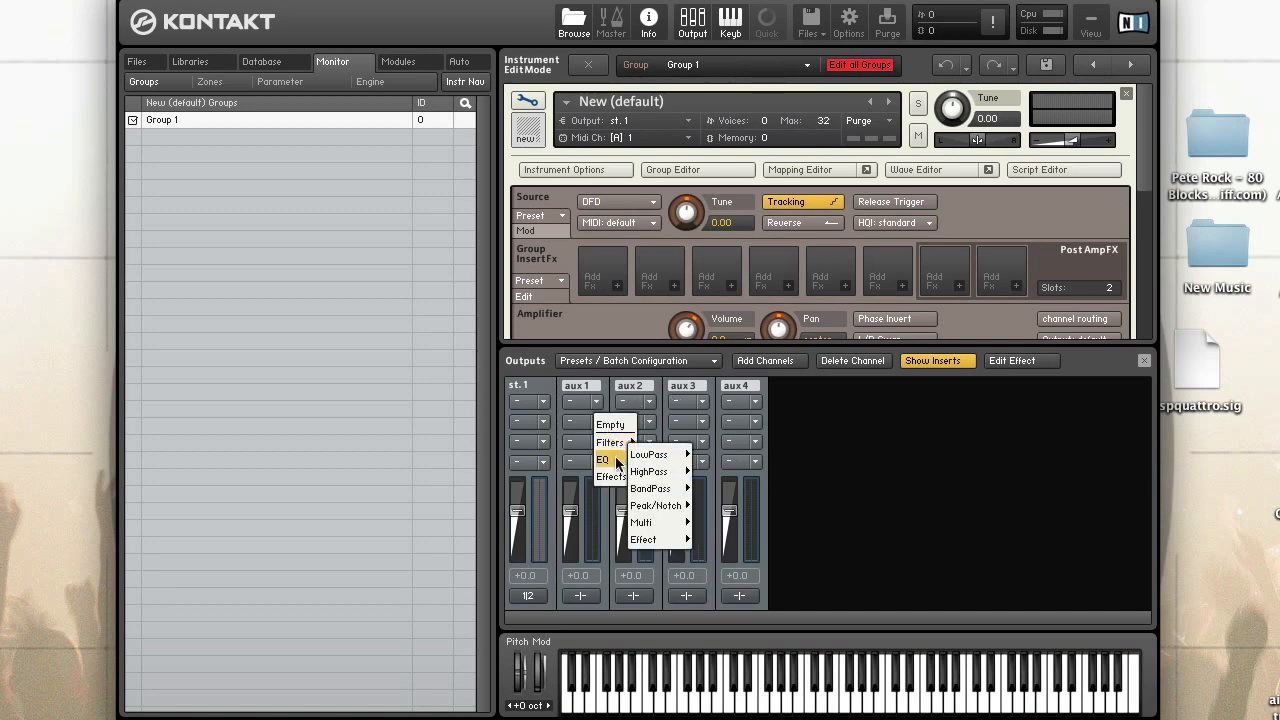
{"action": "left_click", "coordinate": [668, 477]}
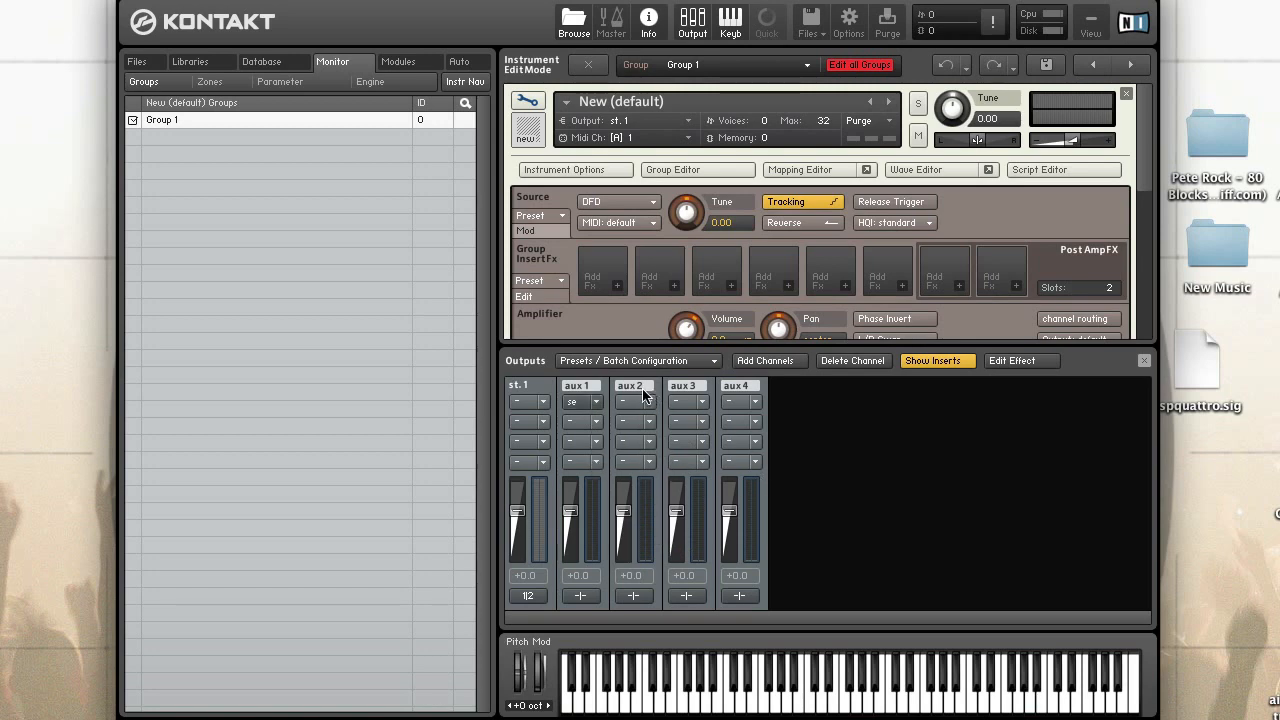
{"action": "left_click", "coordinate": [581, 403]}
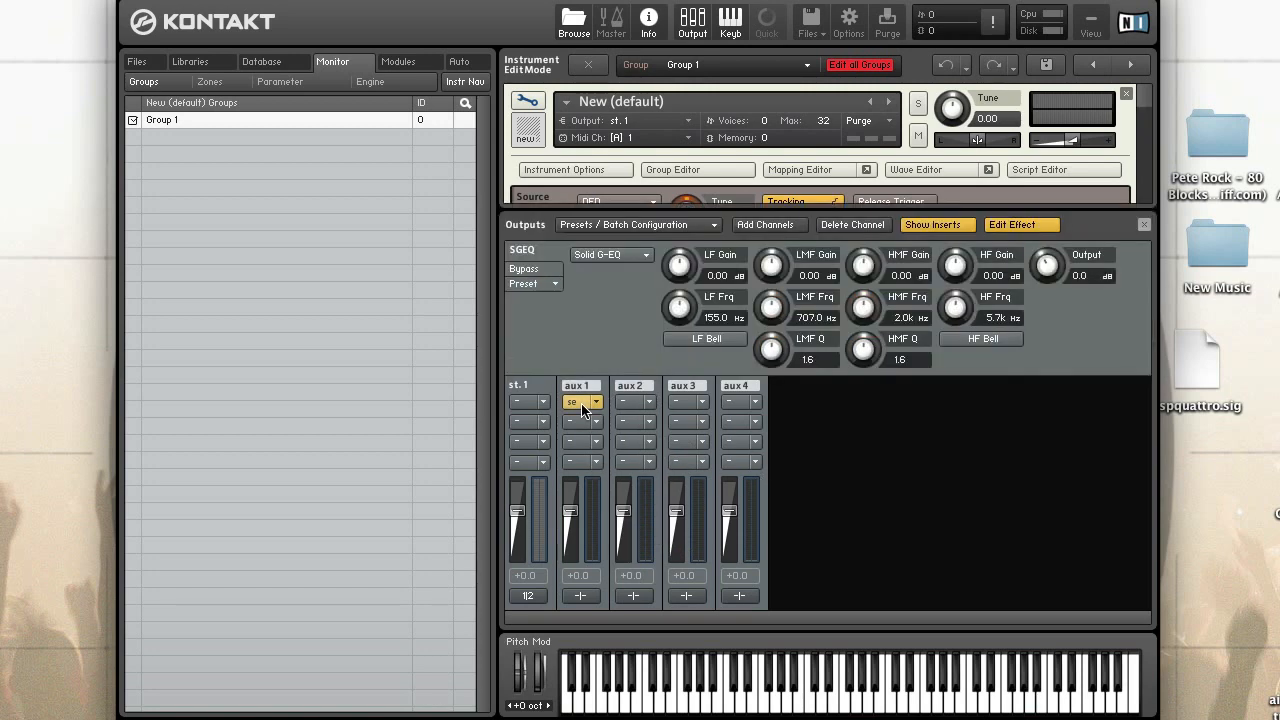
{"action": "left_click", "coordinate": [582, 404]}
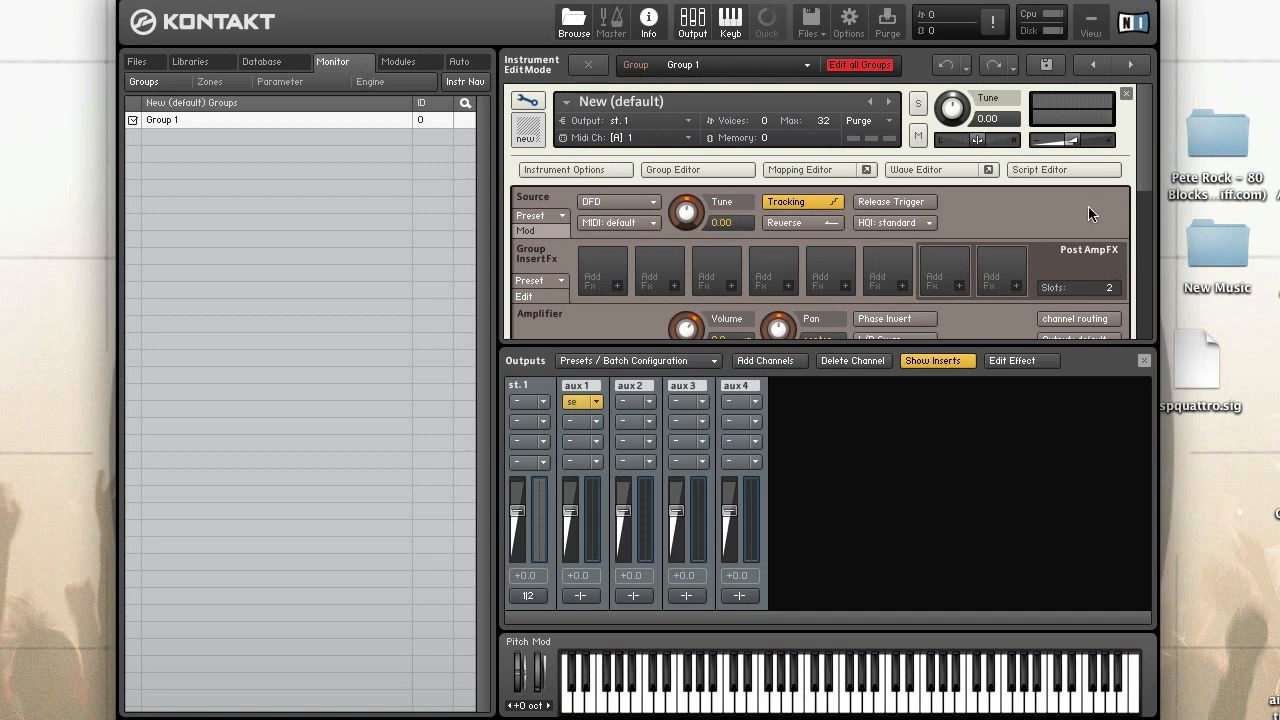
Leave instrument editing, reveal the instrument's aux sends, and raise the send levels for aux 1 to aux 4
{"action": "left_click", "coordinate": [531, 104]}
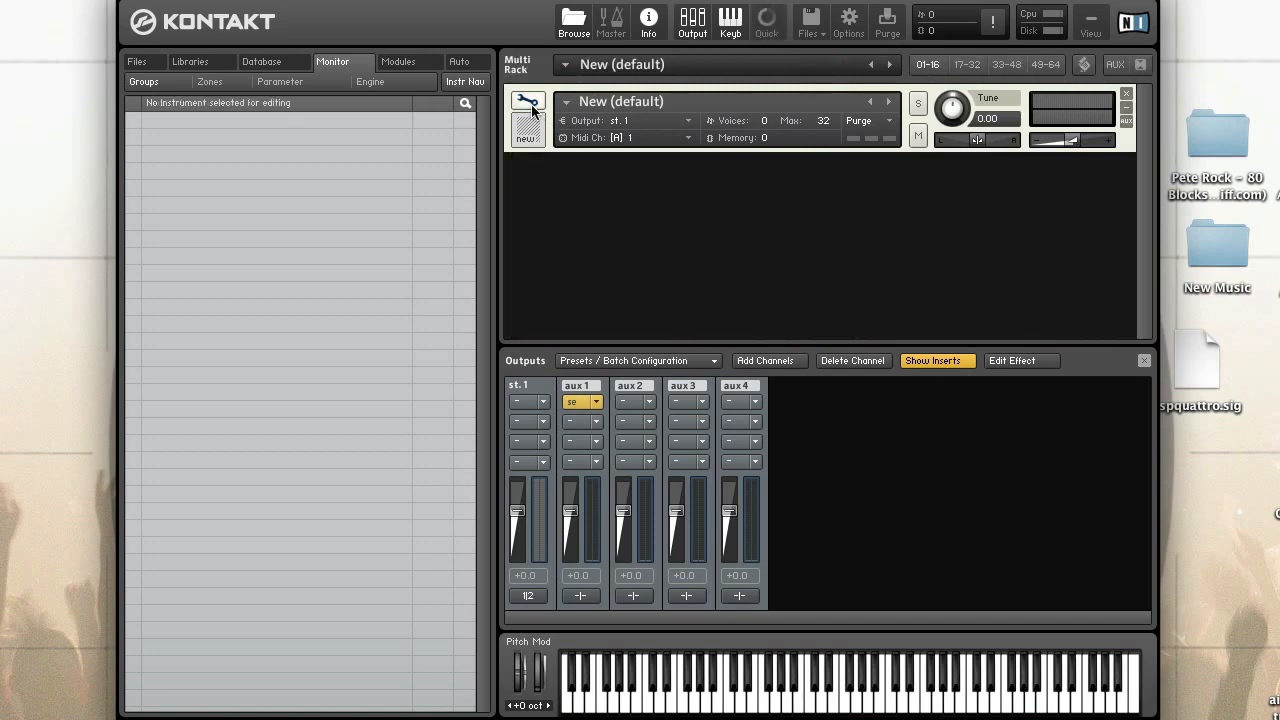
{"action": "left_click", "coordinate": [1115, 66]}
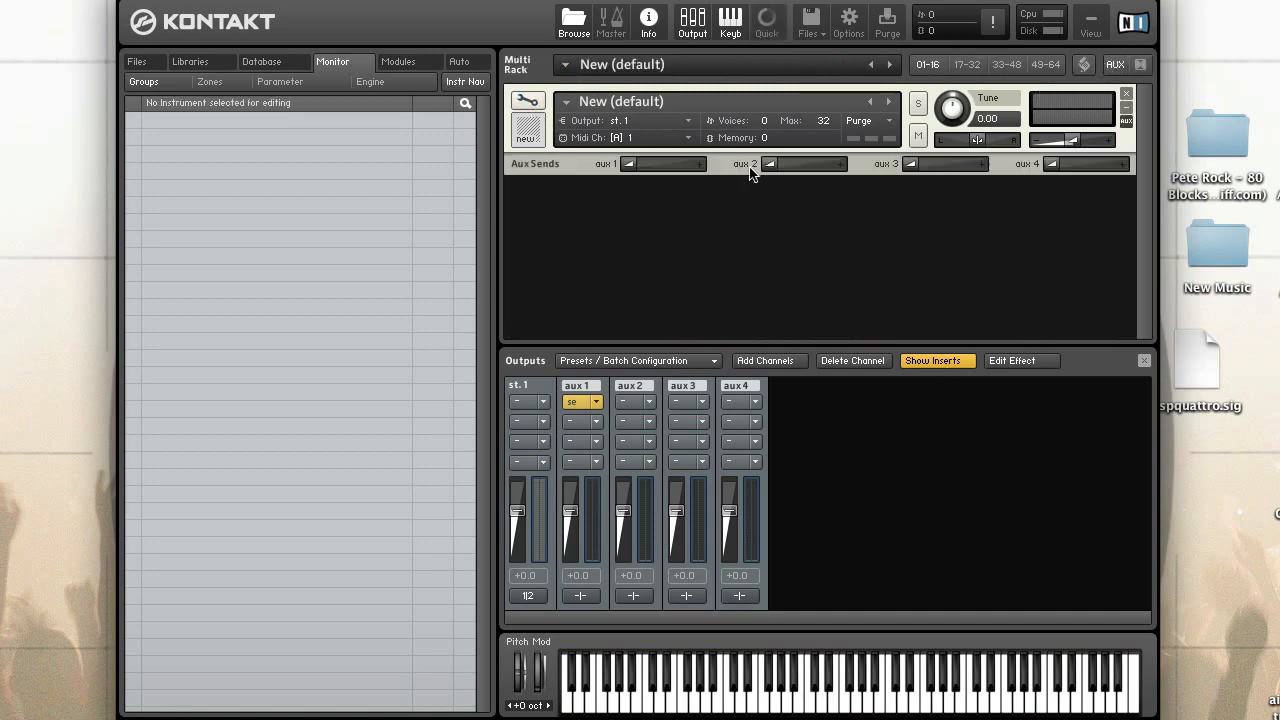
{"action": "left_click_drag", "start_coordinate": [627, 164], "coordinate": [674, 177]}
{"action": "left_click_drag", "start_coordinate": [769, 165], "coordinate": [810, 168]}
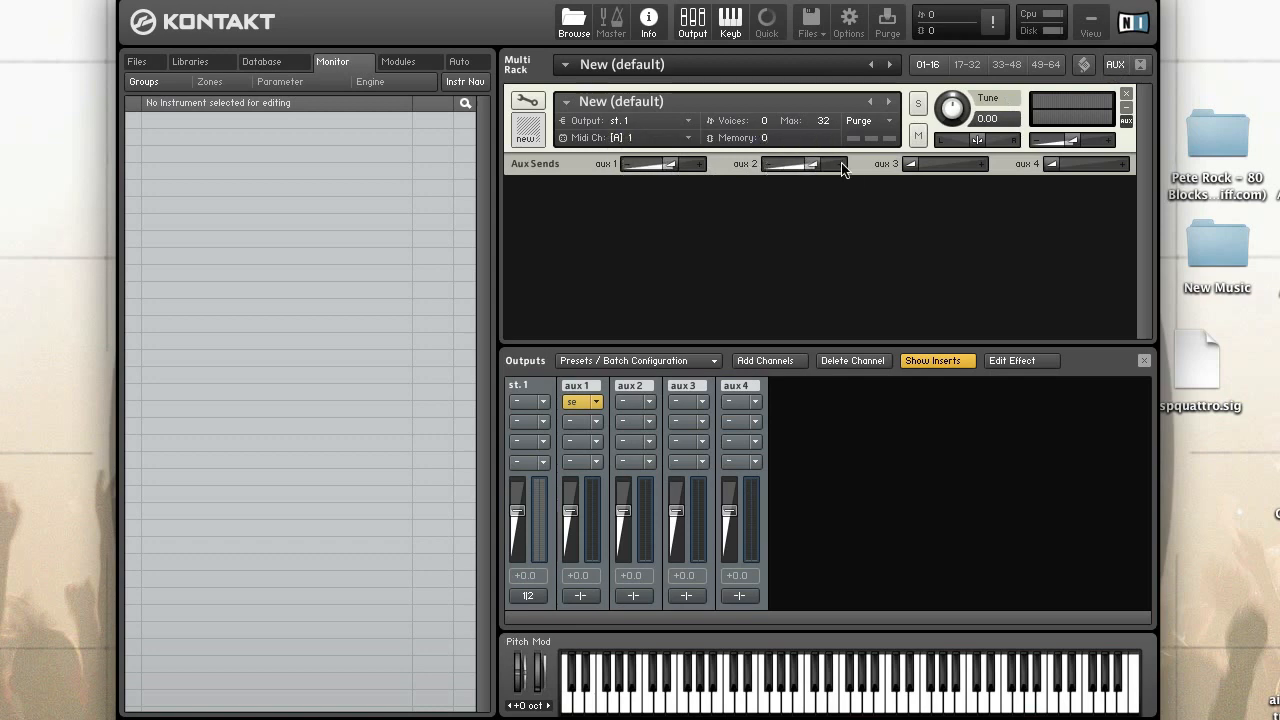
{"action": "left_click_drag", "start_coordinate": [910, 164], "coordinate": [960, 171]}
{"action": "left_click_drag", "start_coordinate": [1050, 166], "coordinate": [1080, 171]}
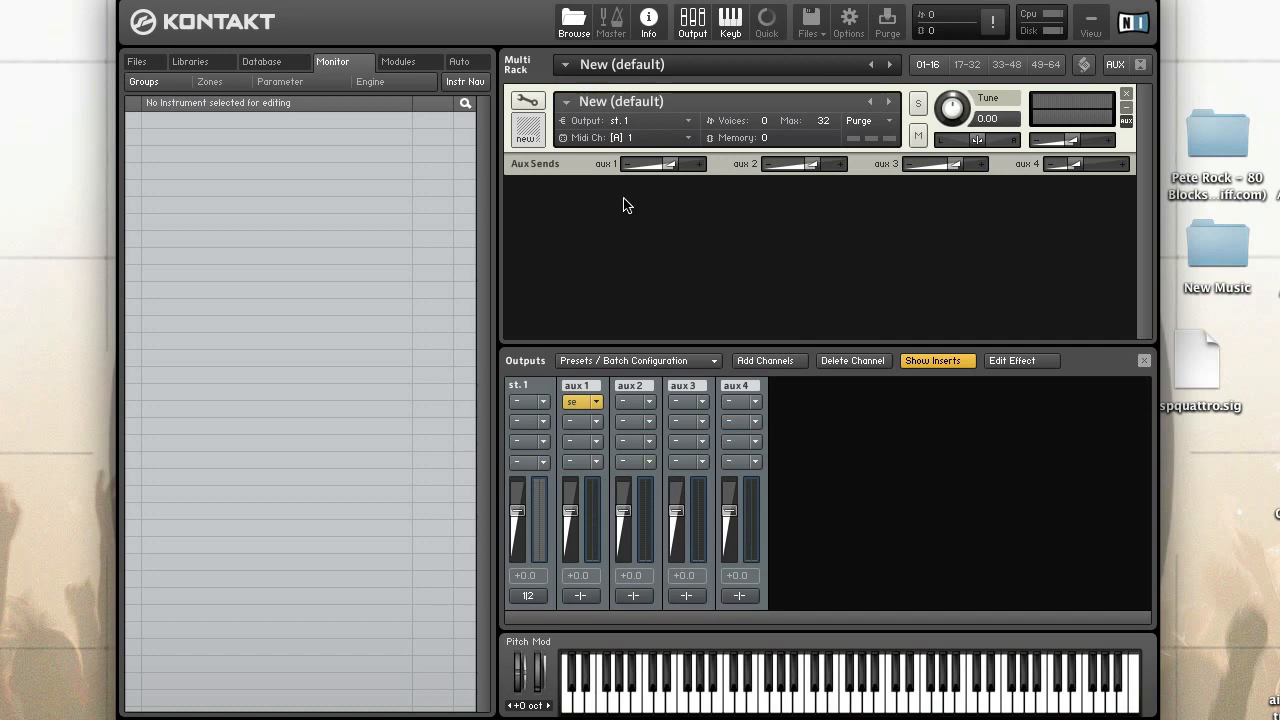
Return to instrument editing with the Outputs section hidden, and add a Delay in the first instrument send effect slot
{"action": "left_click", "coordinate": [530, 103]}
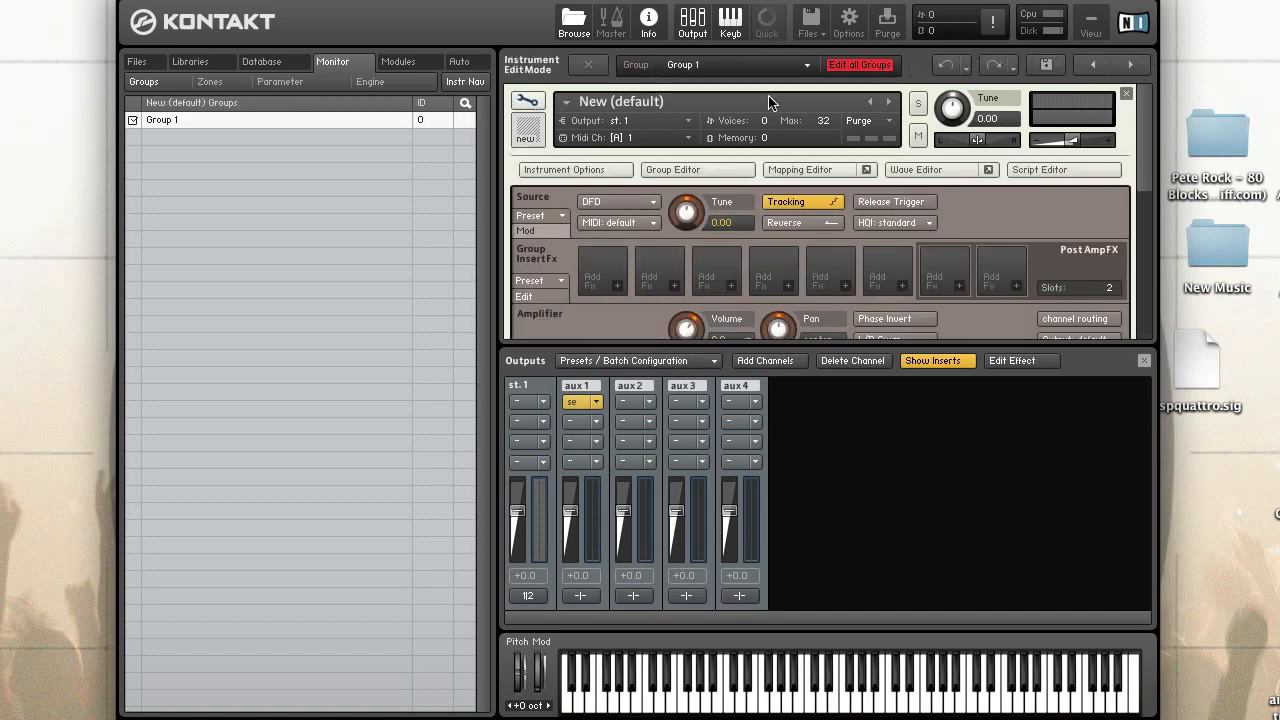
{"action": "left_click", "coordinate": [692, 25]}
{"action": "scroll", "coordinate": [724, 543], "scroll_direction": "down", "scroll_amount": 2}
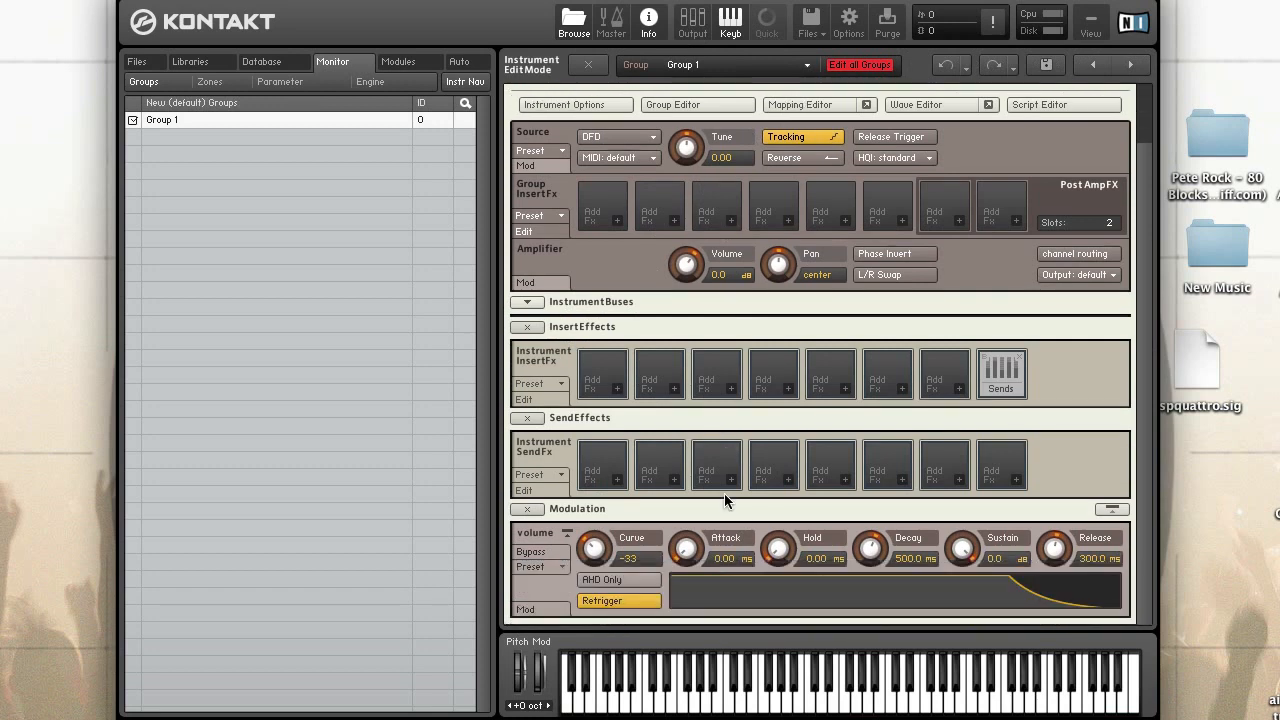
{"action": "left_click", "coordinate": [617, 480]}
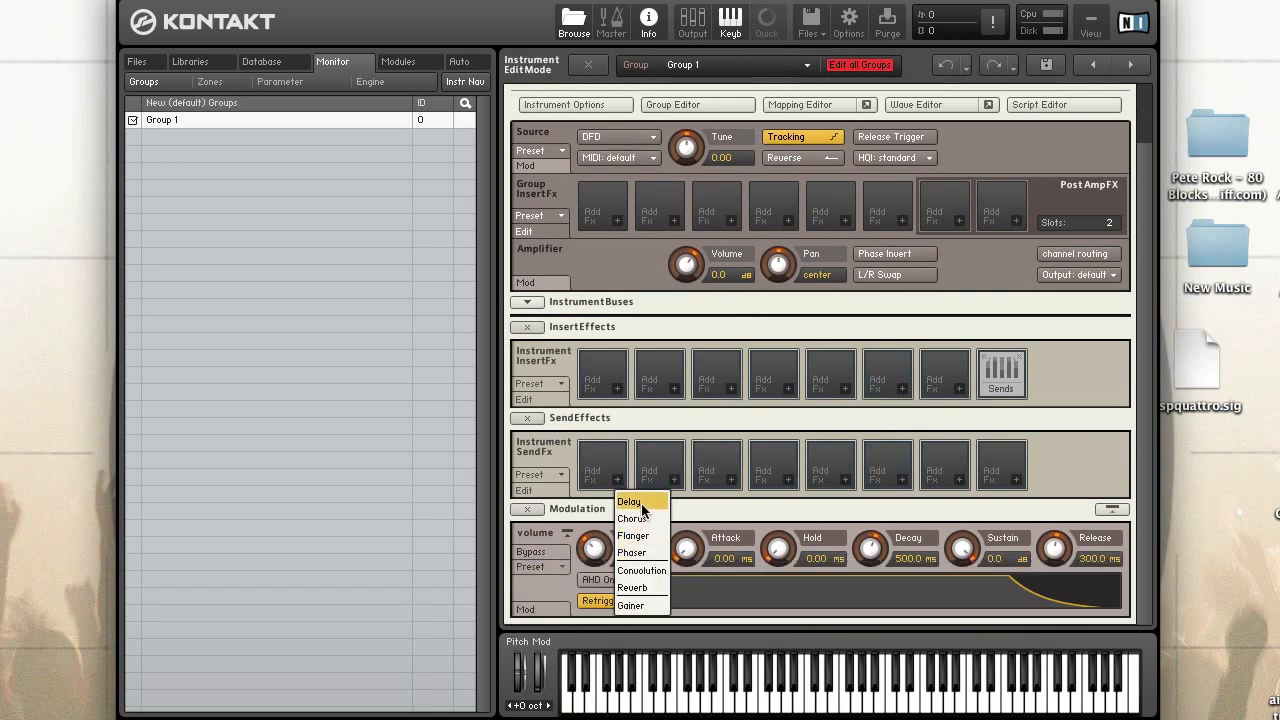
{"action": "left_click", "coordinate": [630, 501]}
Route the Delay's return to aux 1, and change that routing to aux 3
{"action": "left_click", "coordinate": [1115, 536]}
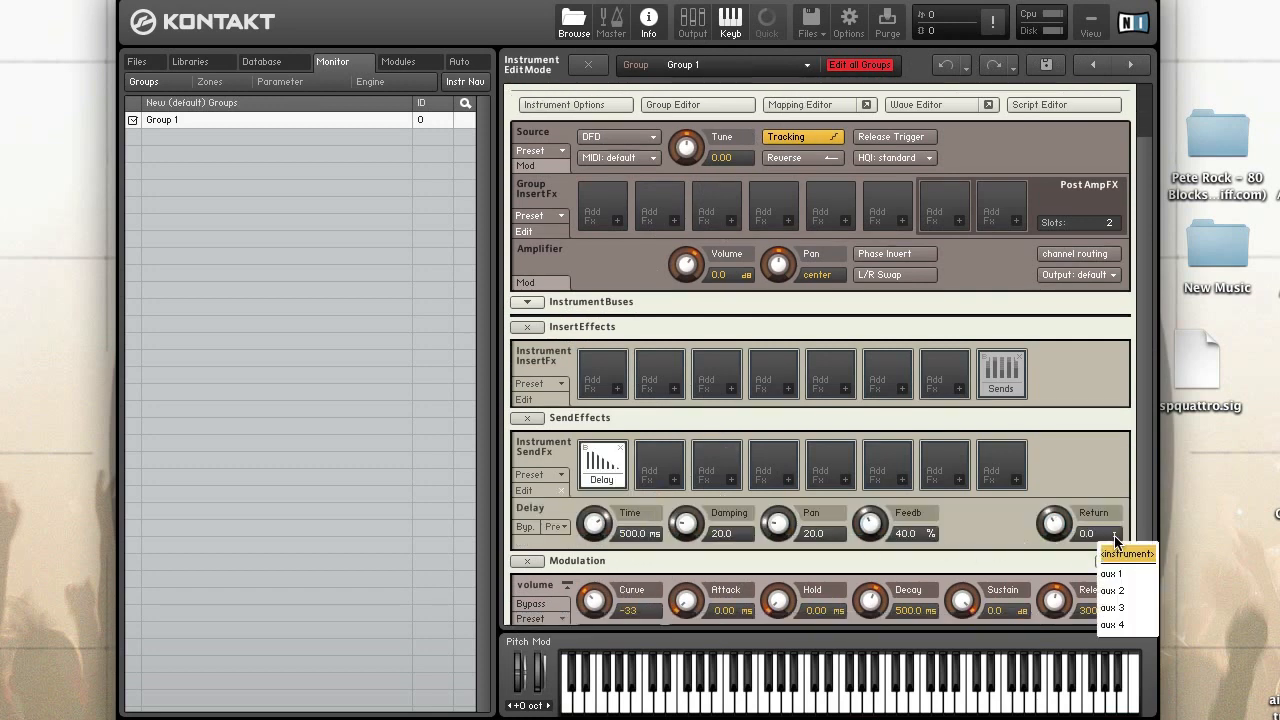
{"action": "left_click", "coordinate": [1124, 575]}
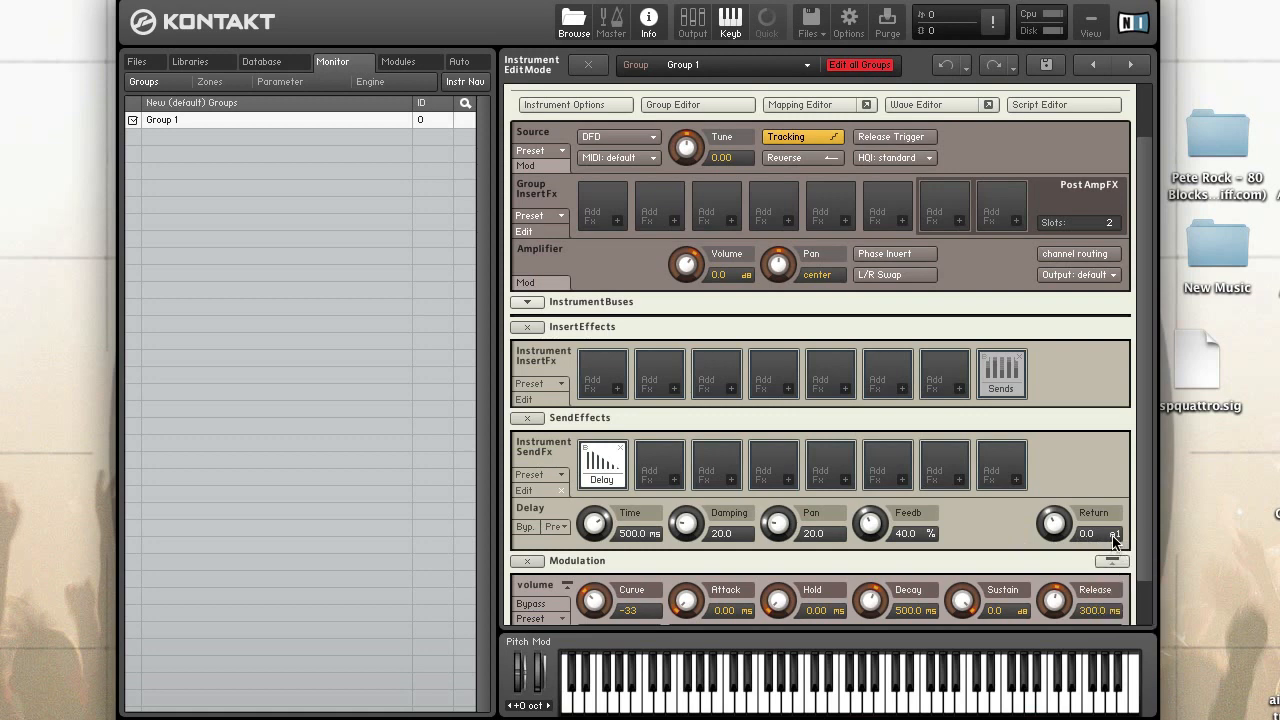
{"action": "left_click", "coordinate": [1115, 535]}
{"action": "left_click", "coordinate": [1122, 601]}
{"action": "scroll", "coordinate": [1054, 497], "scroll_direction": "down", "scroll_amount": 2}
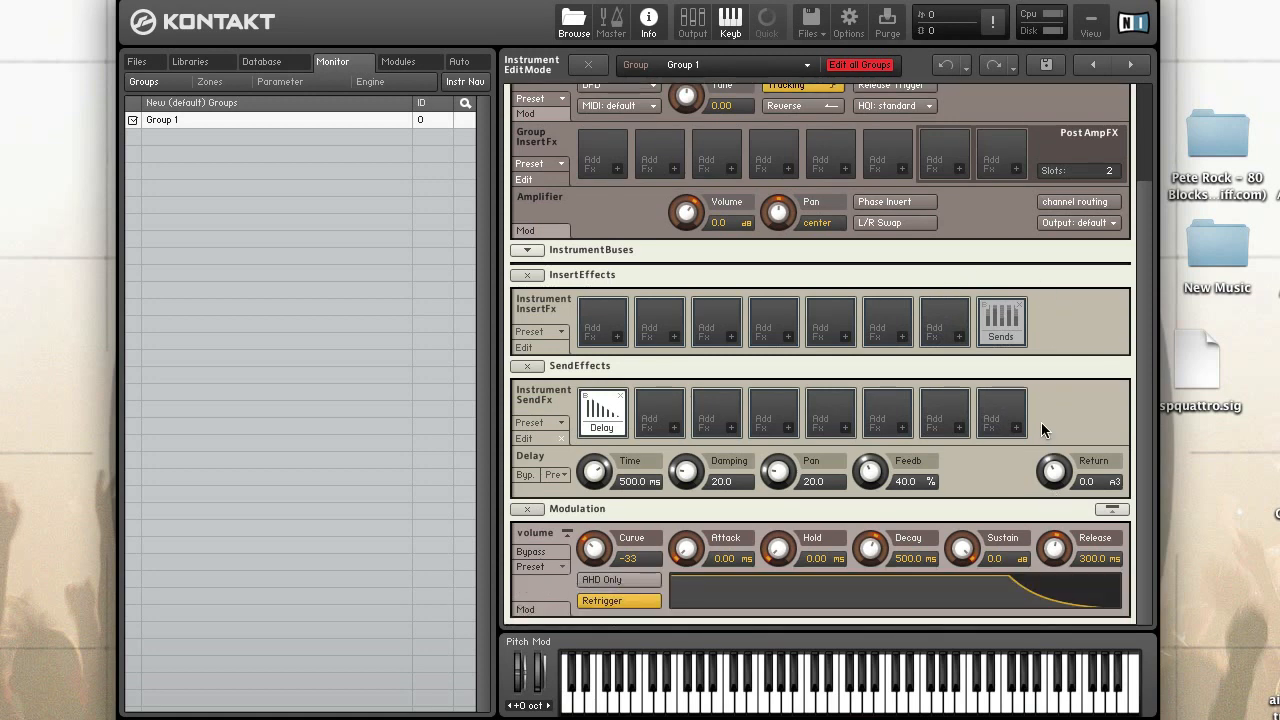
Add a Gainer in the last instrument send effect slot and route its return to aux 1
{"action": "scroll", "coordinate": [1041, 422], "scroll_direction": "up", "scroll_amount": 2}
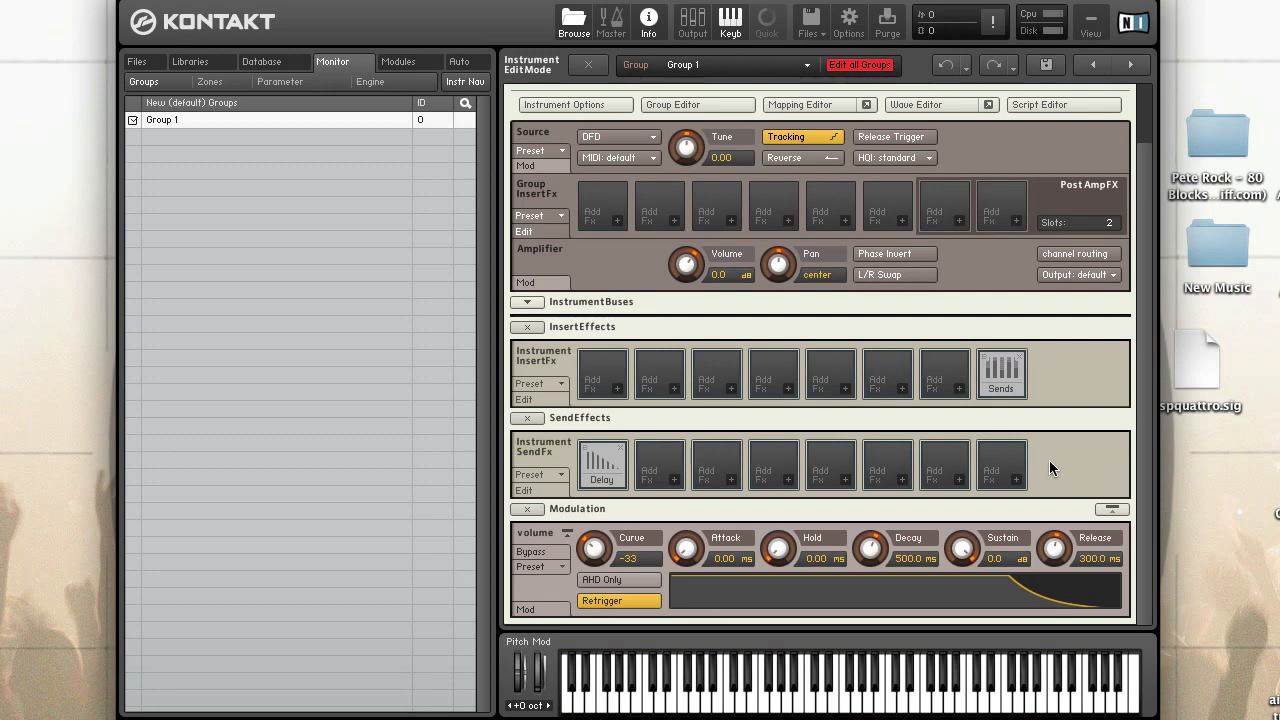
{"action": "left_click", "coordinate": [1016, 479]}
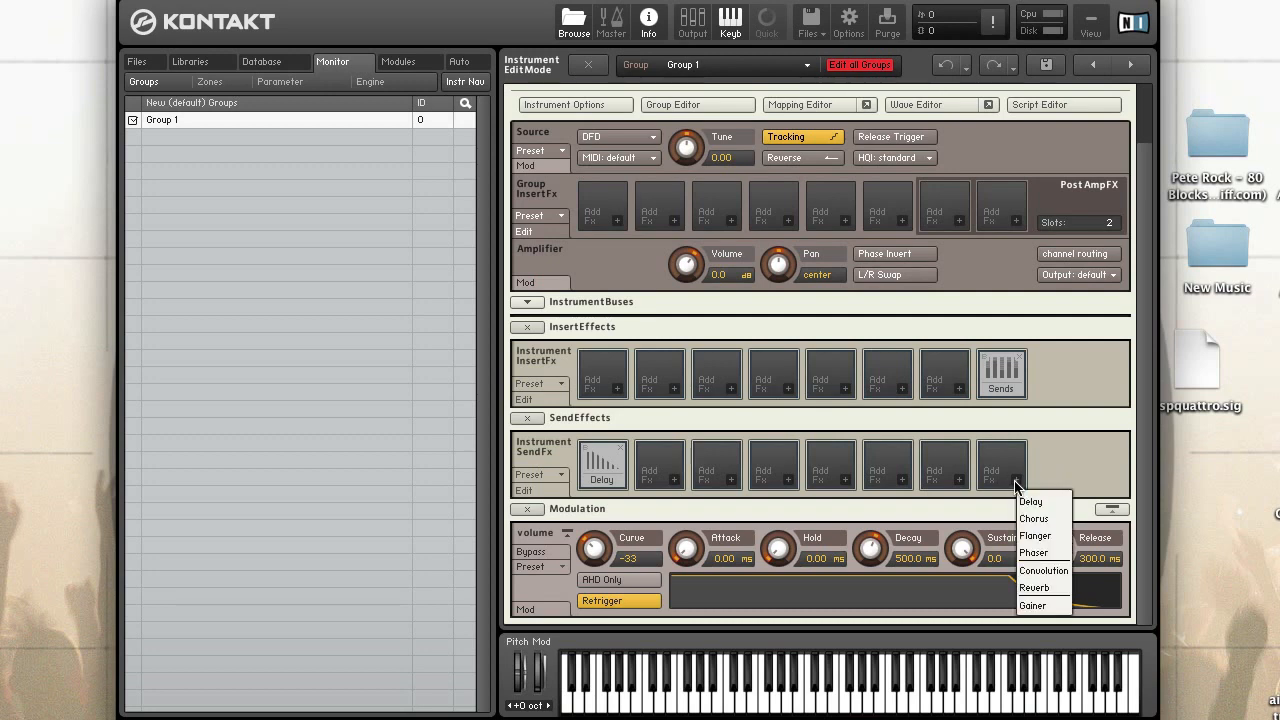
{"action": "left_click", "coordinate": [1031, 605]}
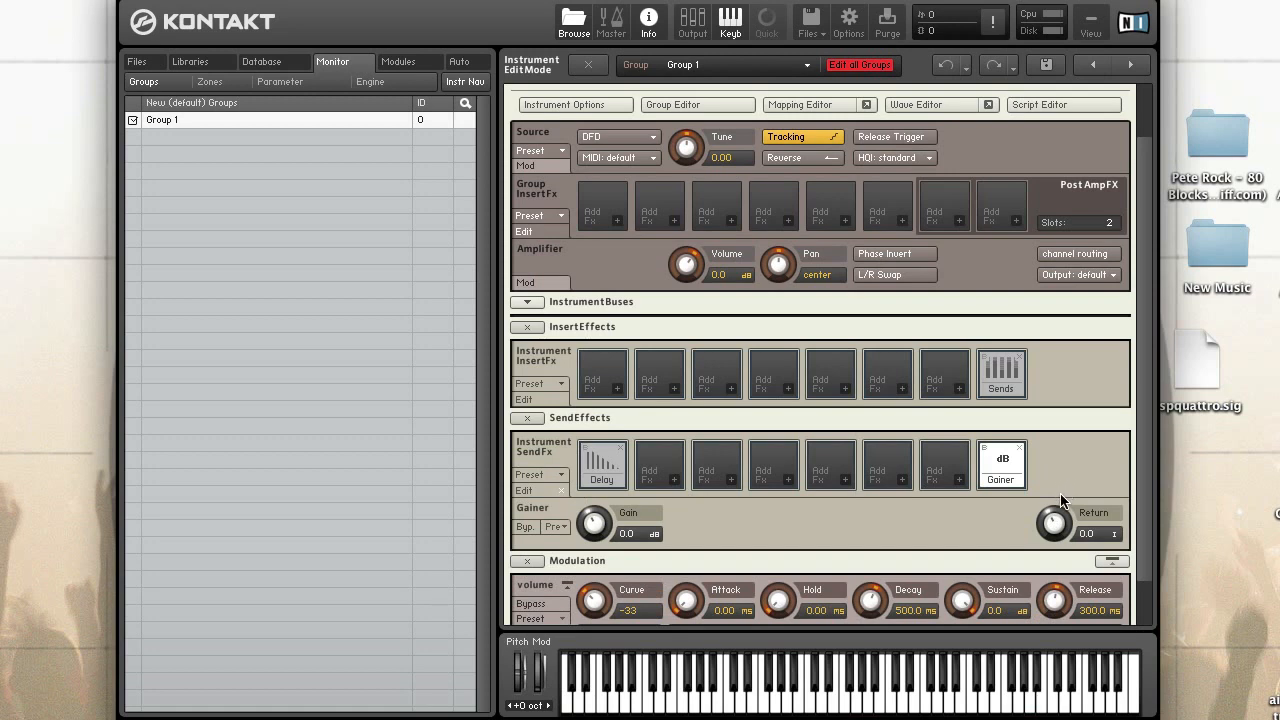
{"action": "left_click", "coordinate": [1114, 533]}
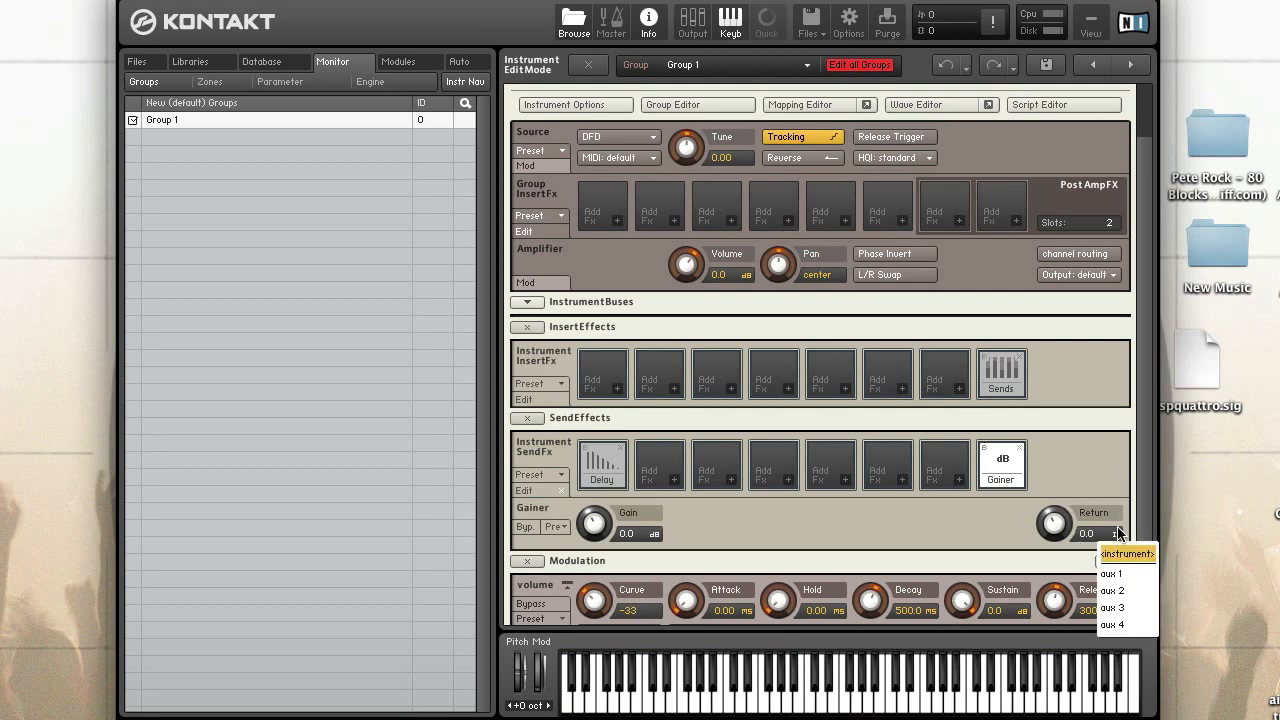
{"action": "left_click", "coordinate": [1116, 577]}
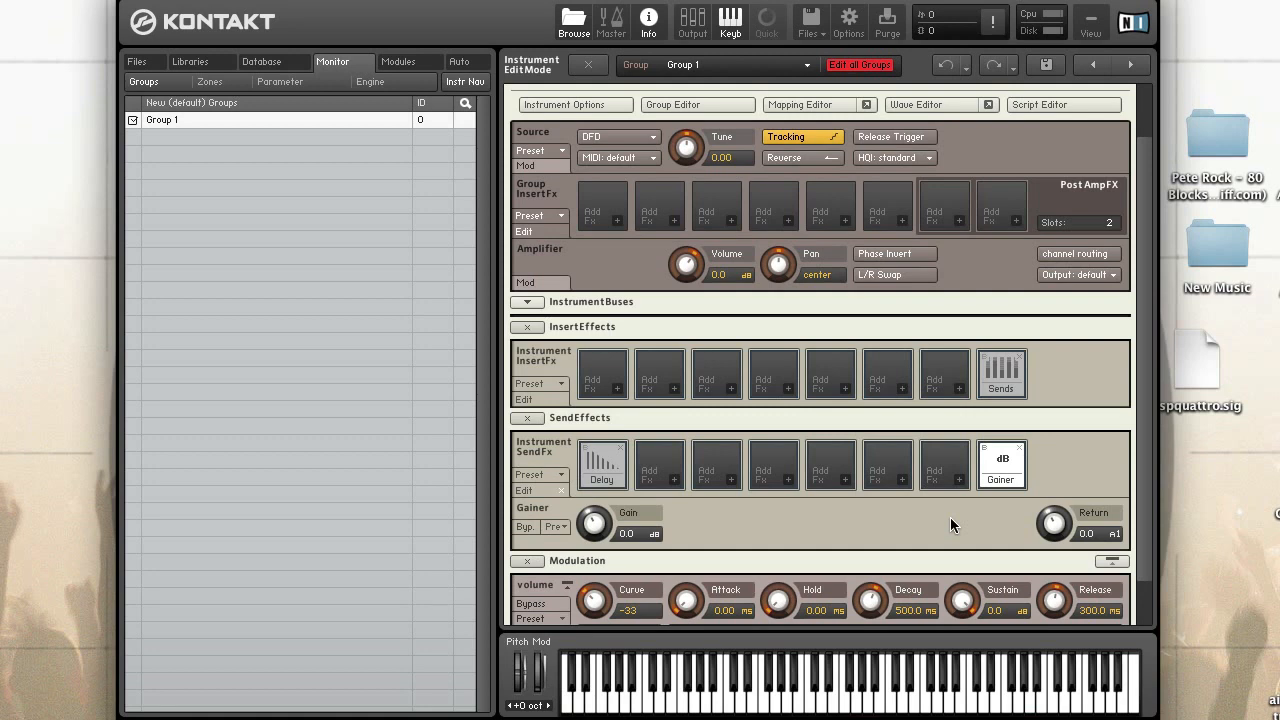
Display the Outputs section and insert a low-pass filter in the first slot of the aux 1 channel
{"action": "left_click", "coordinate": [693, 28]}
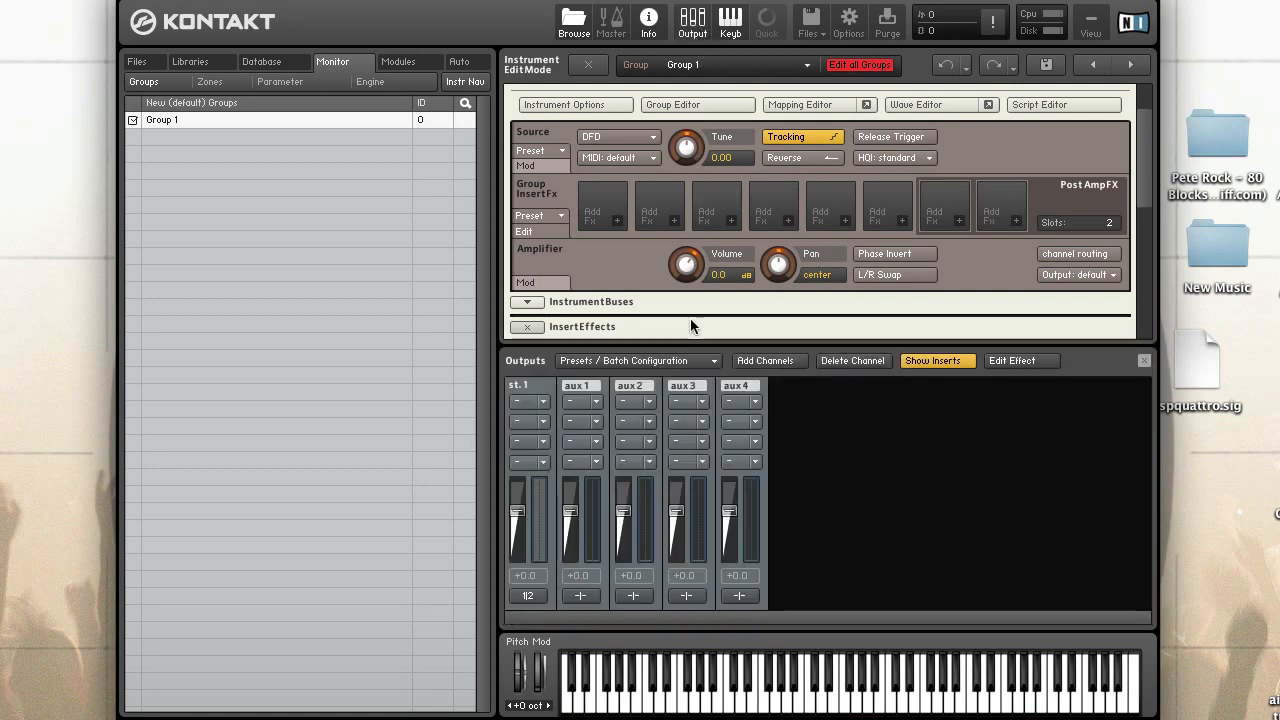
{"action": "left_click", "coordinate": [596, 408]}
{"action": "mouse_move", "coordinate": [613, 441]}
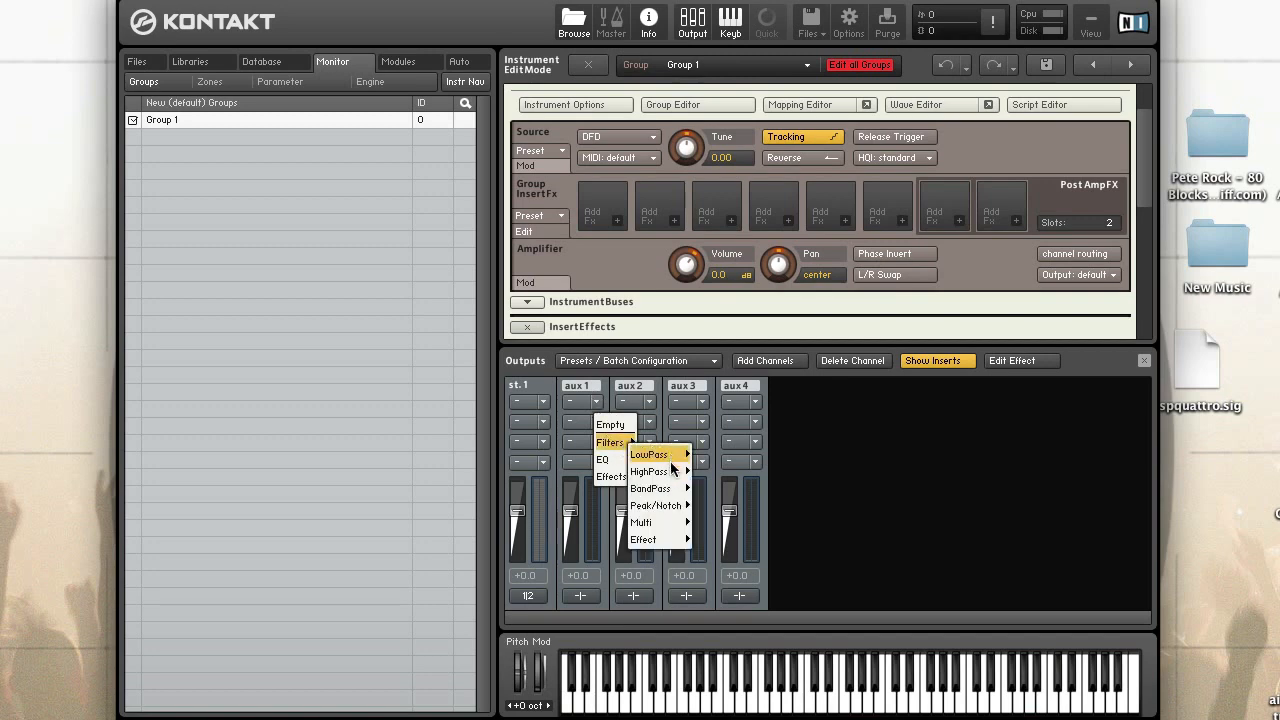
{"action": "mouse_move", "coordinate": [670, 455]}
{"action": "left_click", "coordinate": [724, 483]}
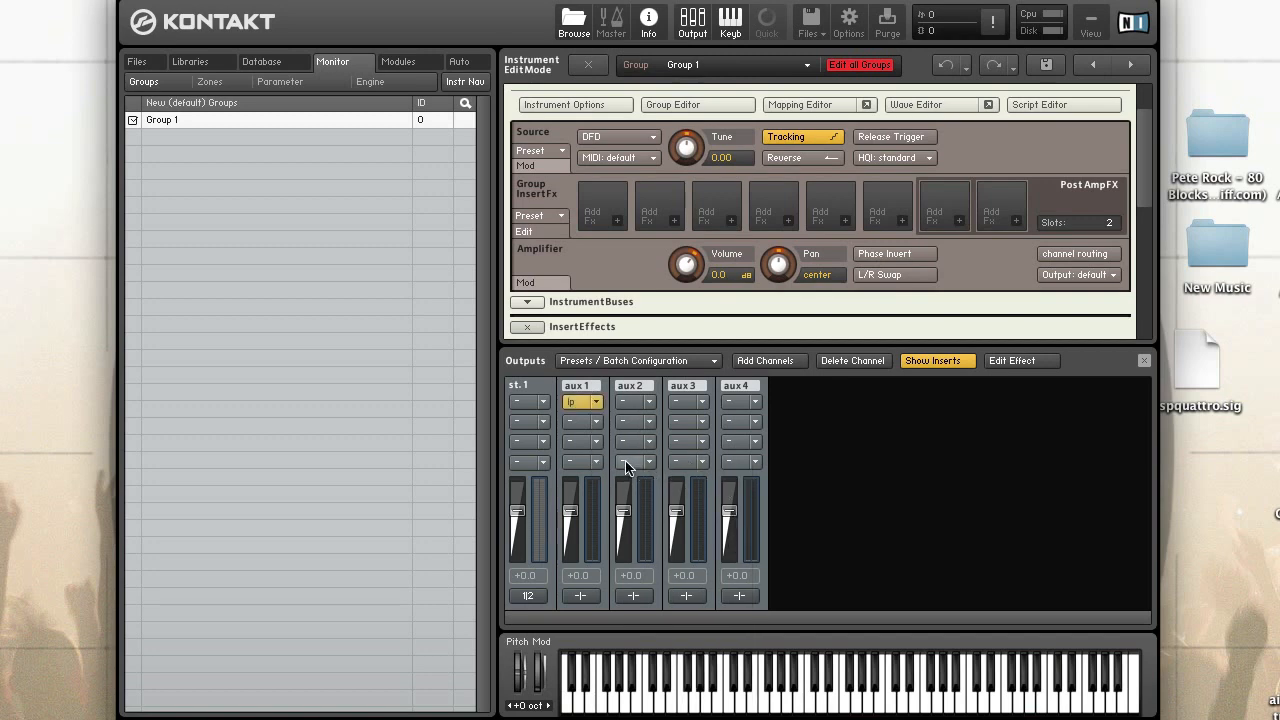
Insert a Solid G-EQ in the second slot and a Solid Bus Comp in the third slot of the aux 1 channel
{"action": "left_click", "coordinate": [596, 422]}
{"action": "mouse_move", "coordinate": [600, 482]}
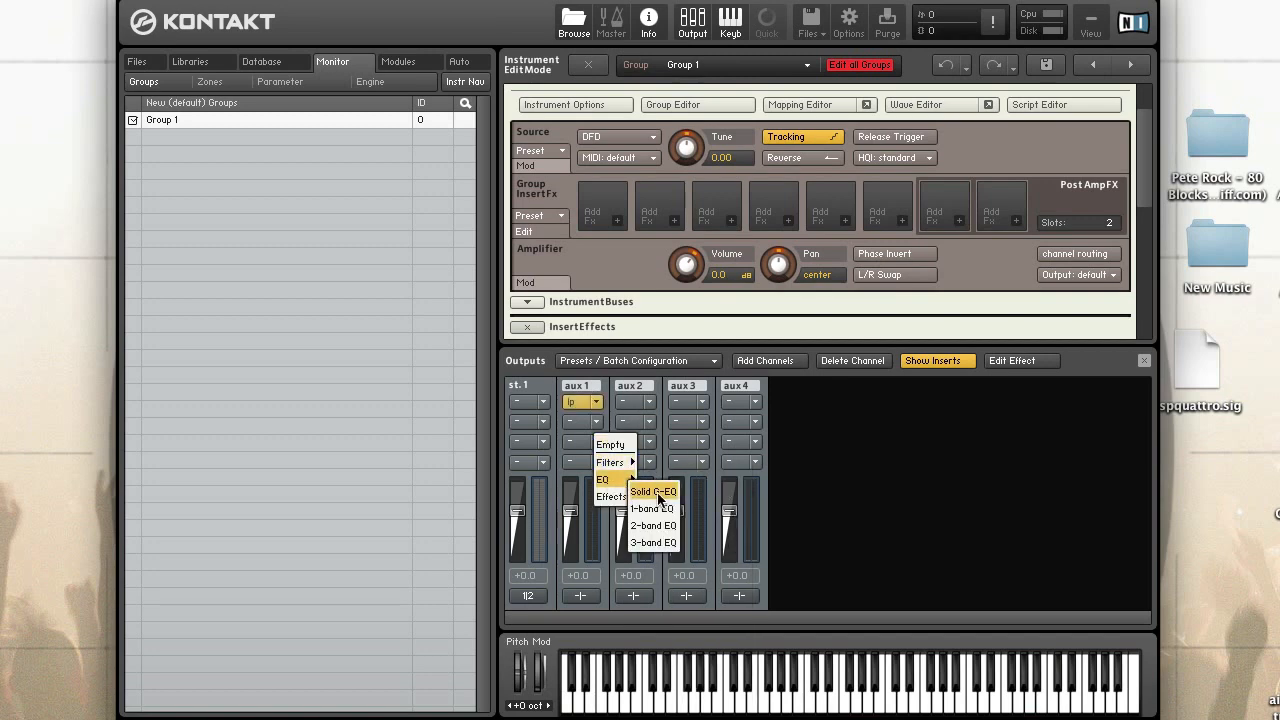
{"action": "left_click", "coordinate": [664, 495]}
{"action": "left_click", "coordinate": [596, 442]}
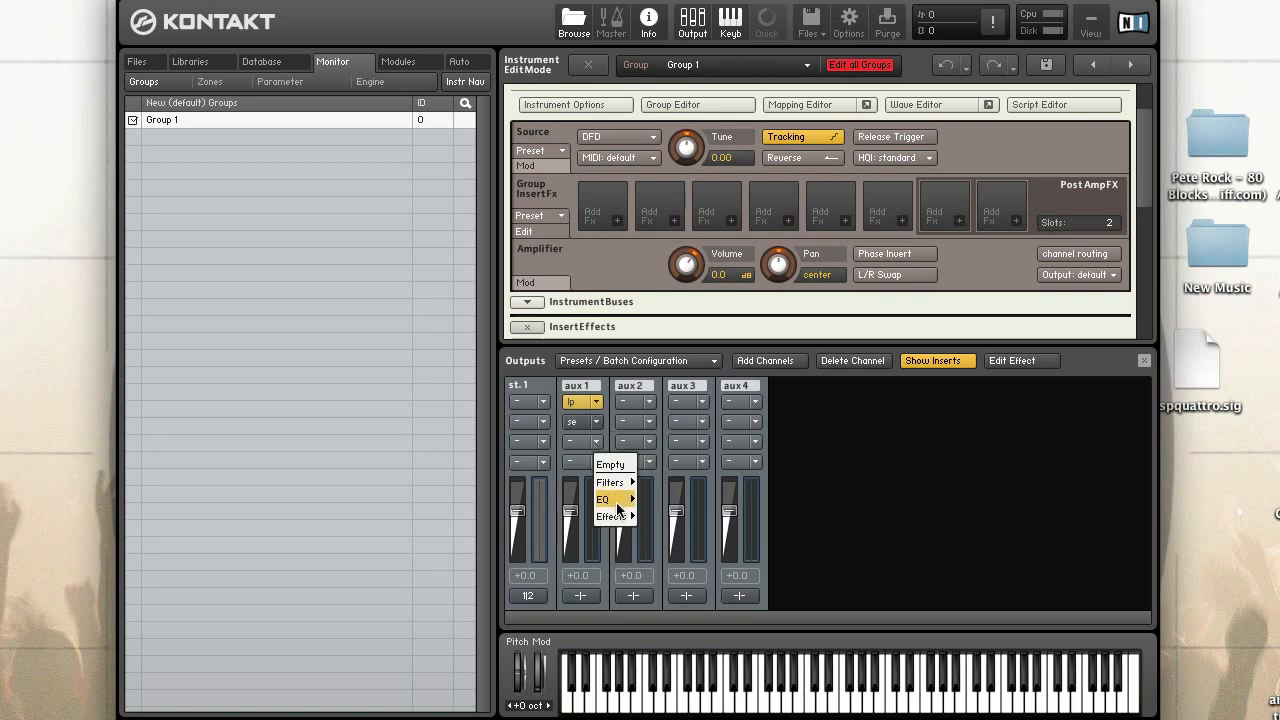
{"action": "mouse_move", "coordinate": [618, 519]}
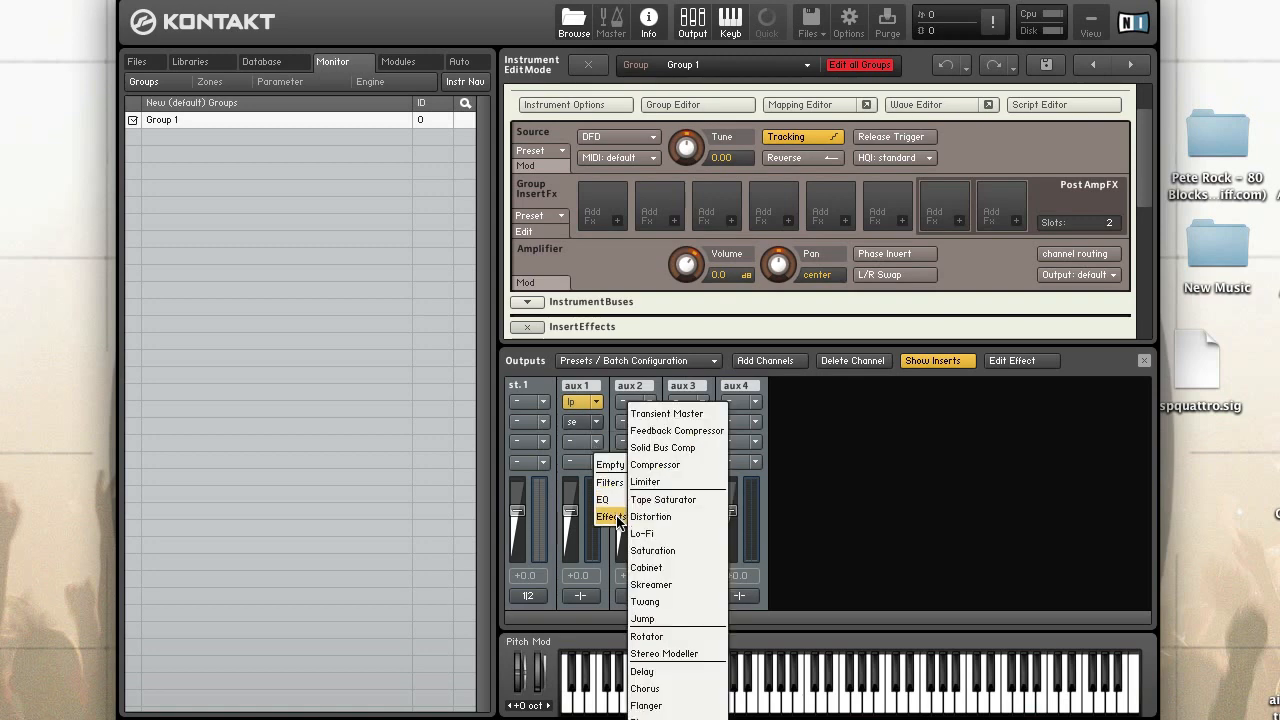
{"action": "left_click", "coordinate": [686, 446]}
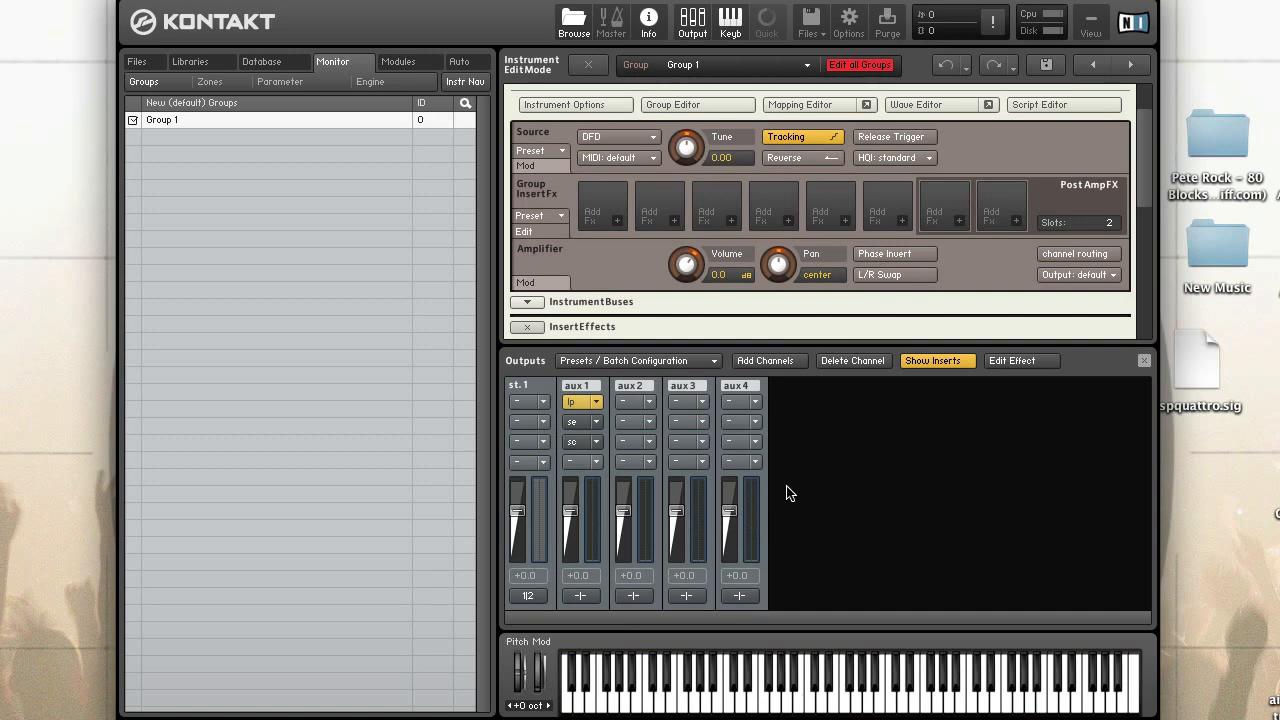
Hide the Outputs section, expand the Instrument Buses, and add Send Levels in the last insert slot of Bus 1
{"action": "left_click", "coordinate": [693, 30]}
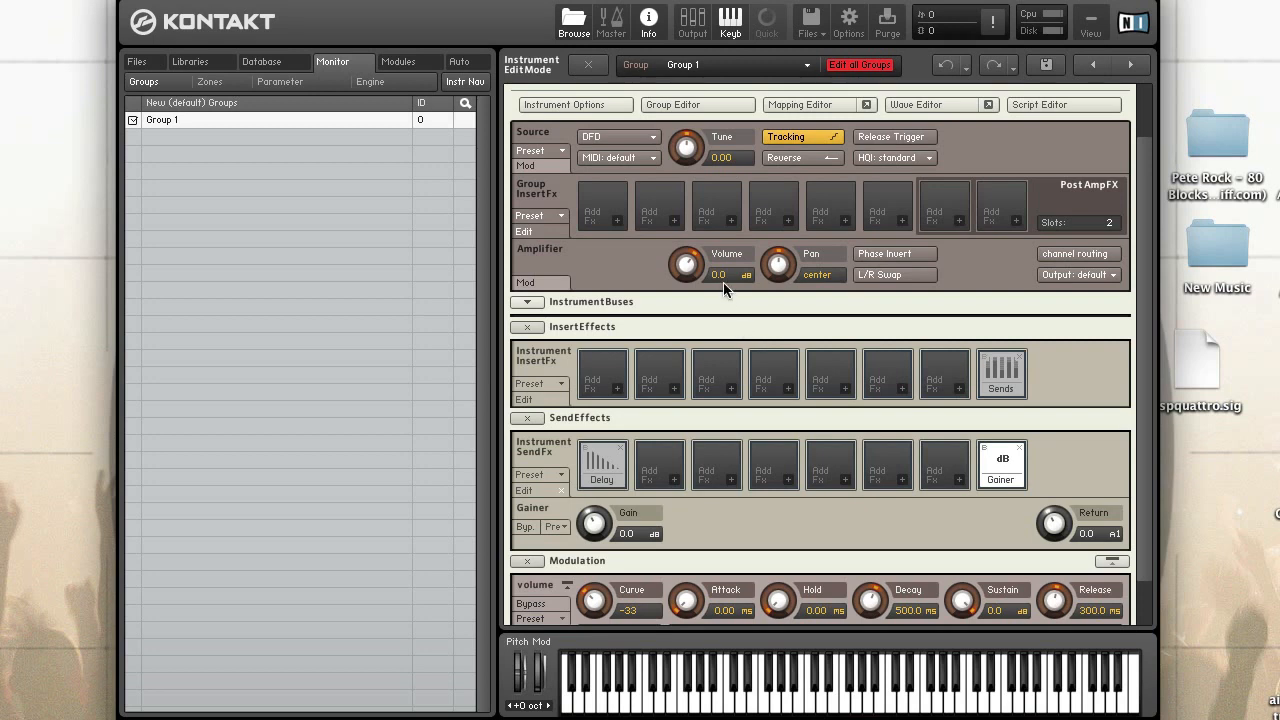
{"action": "left_click", "coordinate": [528, 302]}
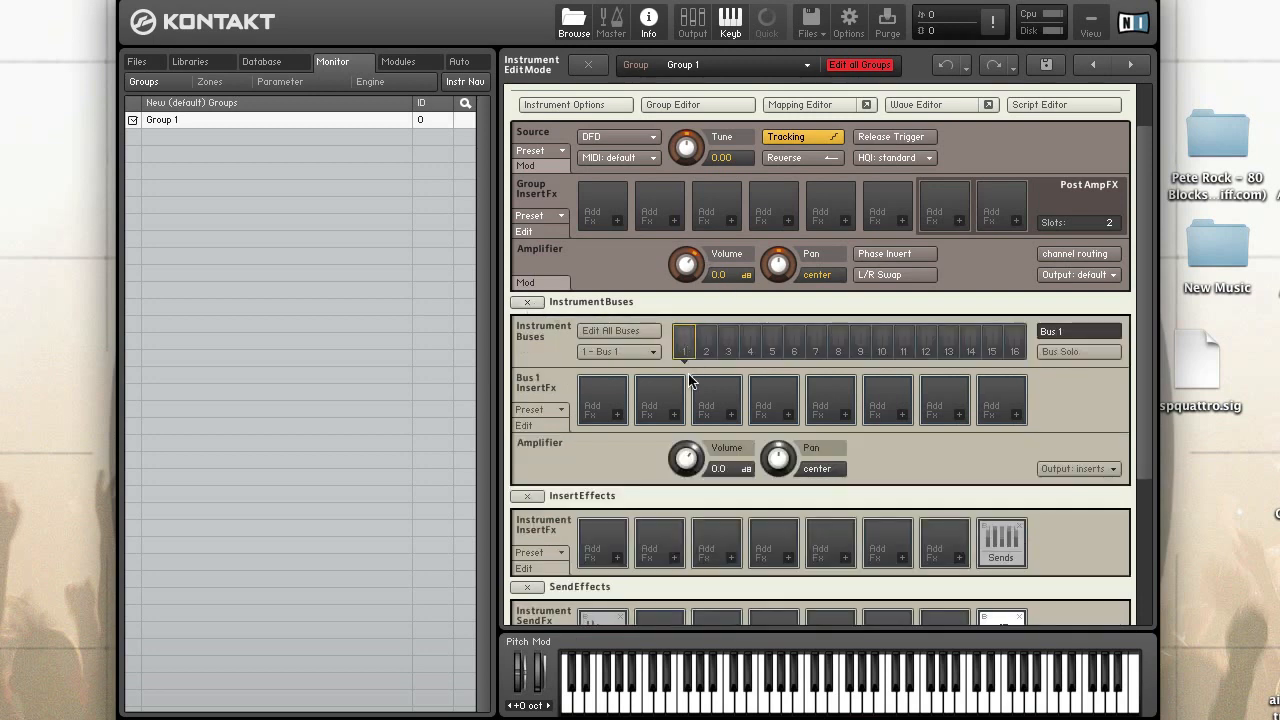
{"action": "left_click", "coordinate": [1016, 418]}
{"action": "mouse_move", "coordinate": [1031, 475]}
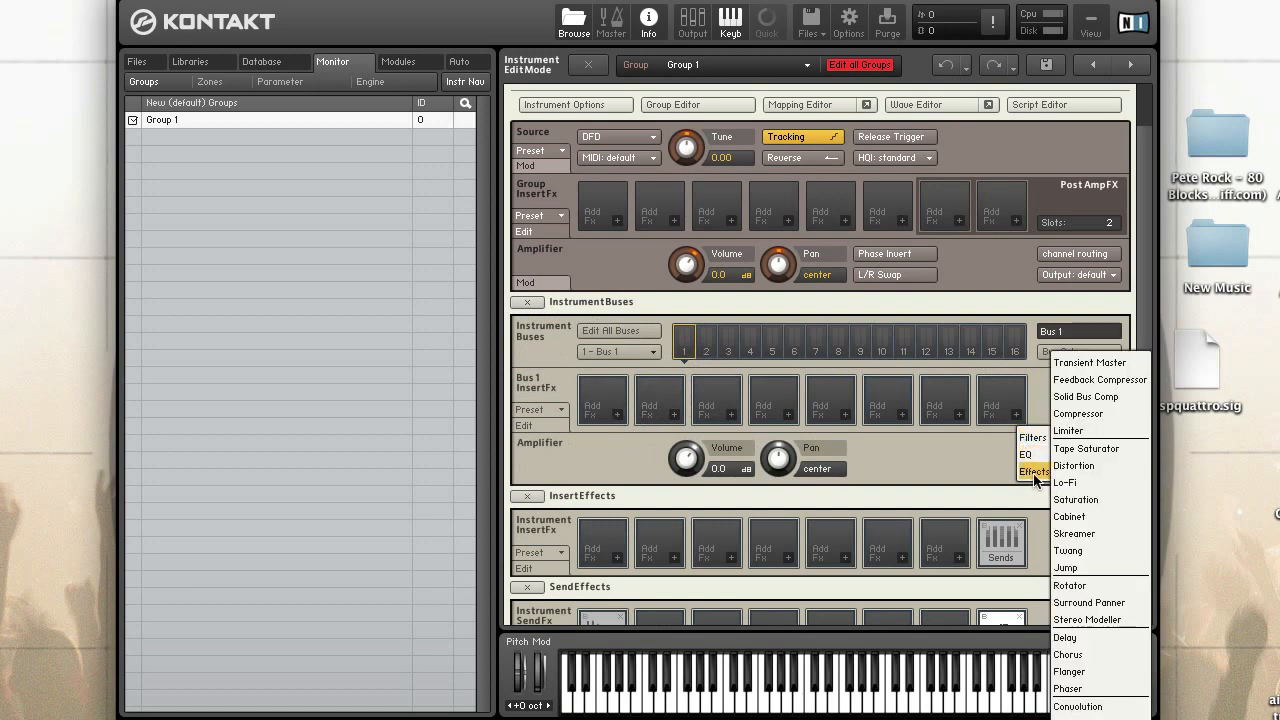
{"action": "left_click", "coordinate": [1078, 712]}
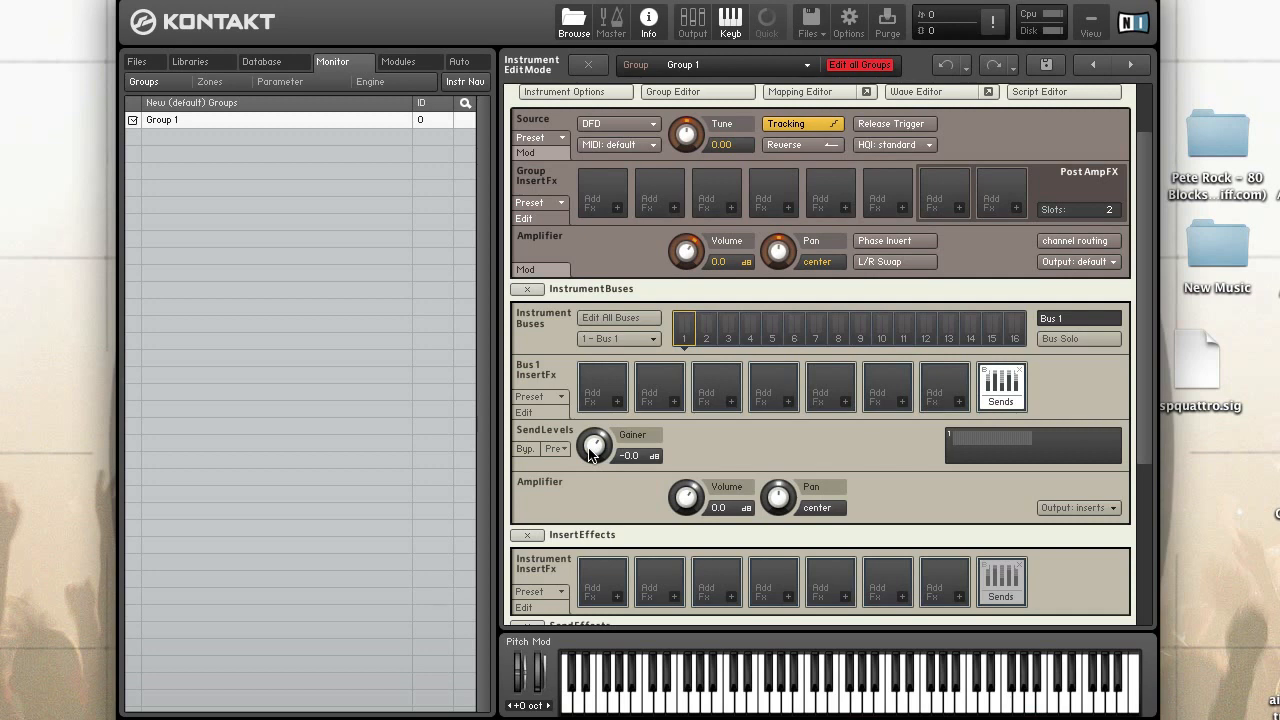
Set the Gainer send level on Bus 1 to about 0 dB and adjust the return level of the Gainer send effect
{"action": "left_click_drag", "start_coordinate": [590, 453], "coordinate": [714, 480]}
{"action": "scroll", "coordinate": [835, 494], "scroll_direction": "down", "scroll_amount": 3}
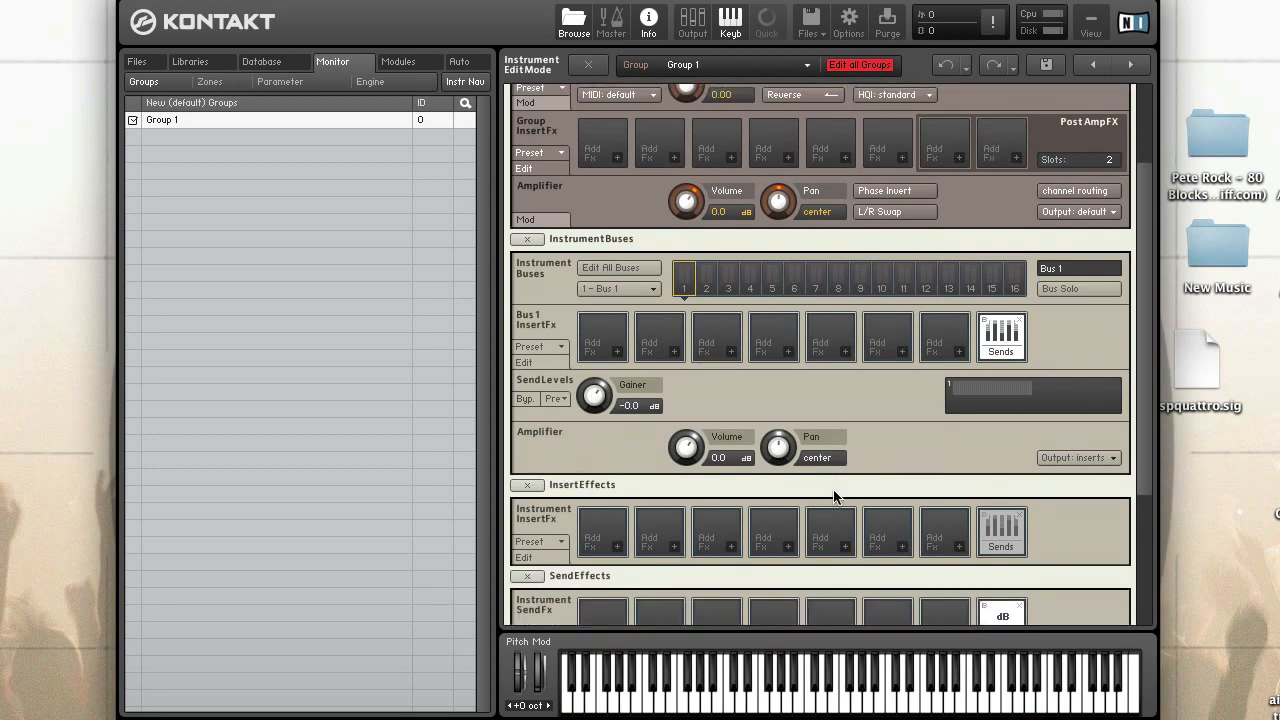
{"action": "scroll", "coordinate": [835, 494], "scroll_direction": "down", "scroll_amount": 4}
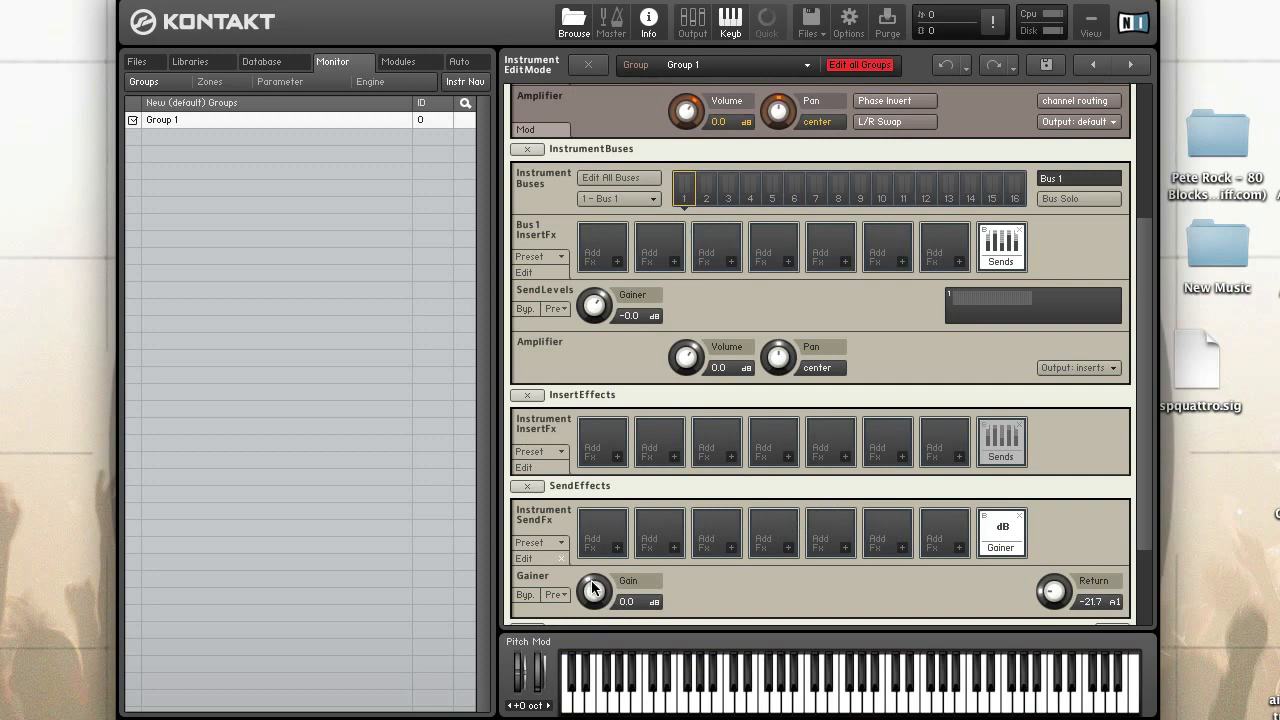
{"action": "mouse_move", "coordinate": [1054, 593]}
{"action": "left_mouse_down"}
{"action": "mouse_move", "coordinate": [1046, 652]}
{"action": "mouse_move", "coordinate": [1037, 588]}
{"action": "left_mouse_up"}
Display the Outputs section, move the aux 1 channel fader, and reset it to 0 dB
{"action": "left_click", "coordinate": [691, 30]}
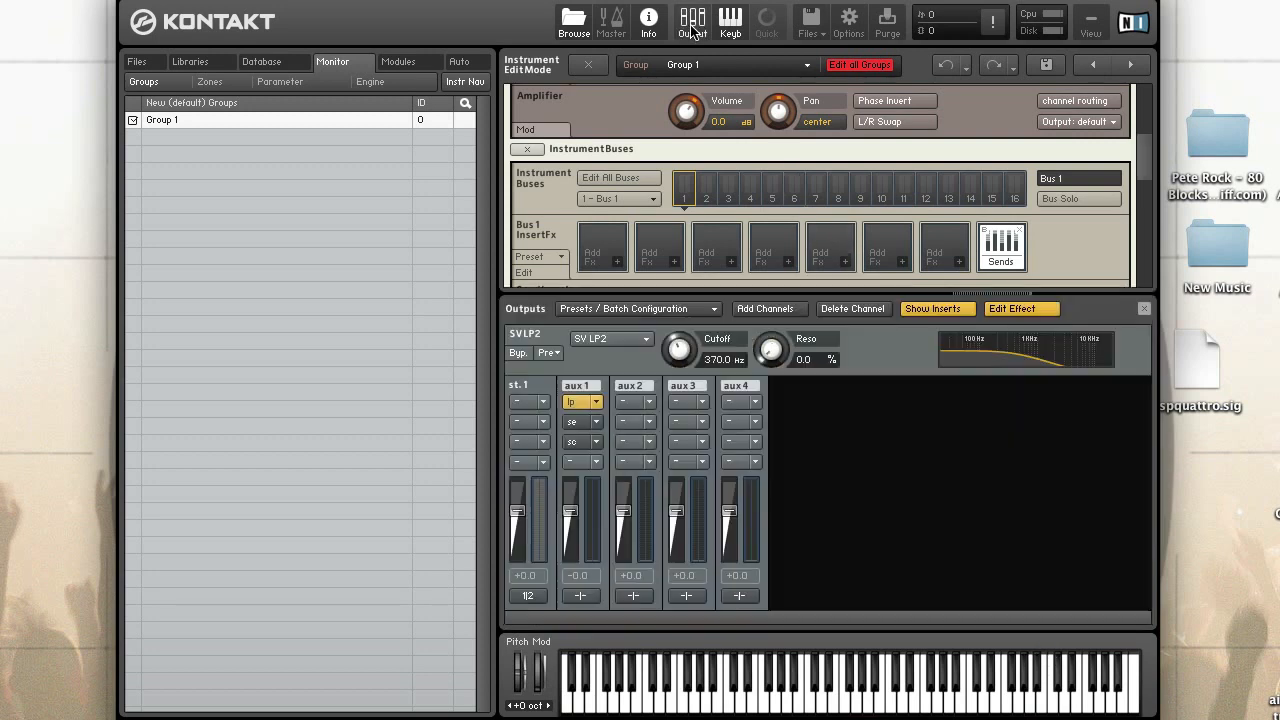
{"action": "mouse_move", "coordinate": [570, 511]}
{"action": "left_mouse_down"}
{"action": "mouse_move", "coordinate": [569, 538]}
{"action": "mouse_move", "coordinate": [575, 499]}
{"action": "left_mouse_up"}
{"action": "left_click", "coordinate": [576, 499], "text": "super"}
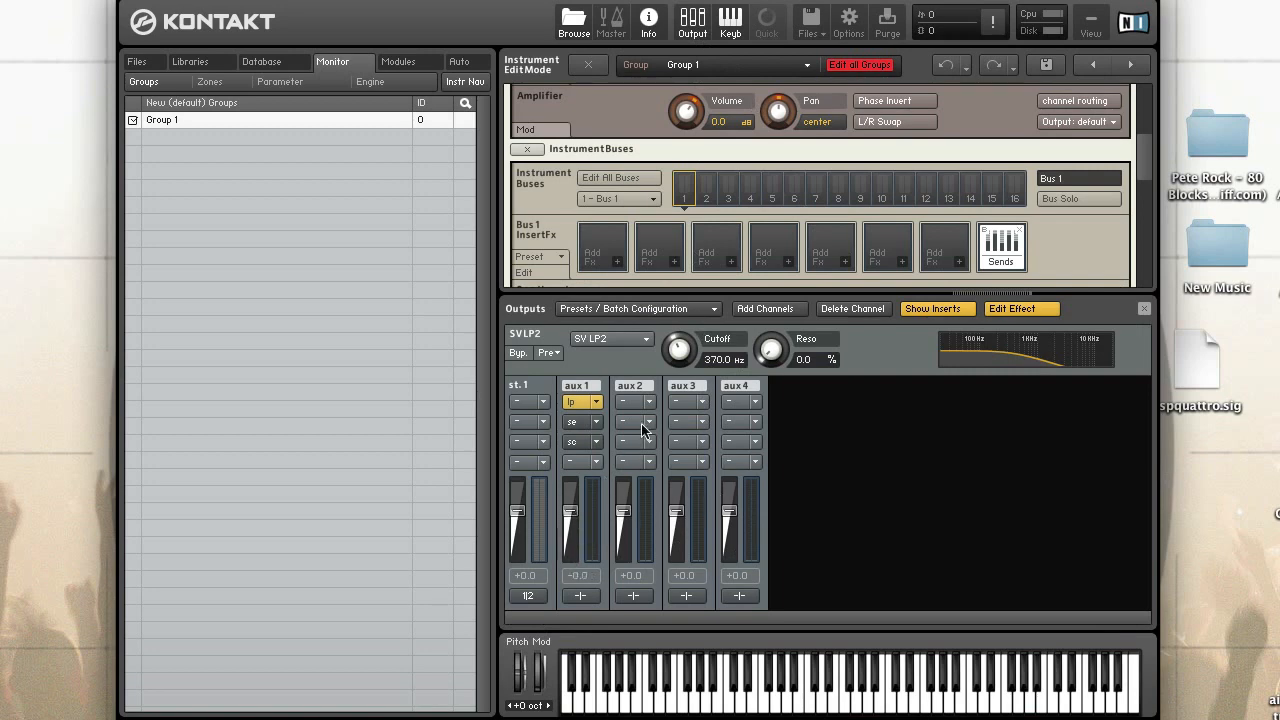
Open the Solid G-EQ on aux 1, adjust its output and reset it to 0 dB, and lower the aux 1 fader to about -1.5 dB
{"action": "left_click", "coordinate": [576, 424]}
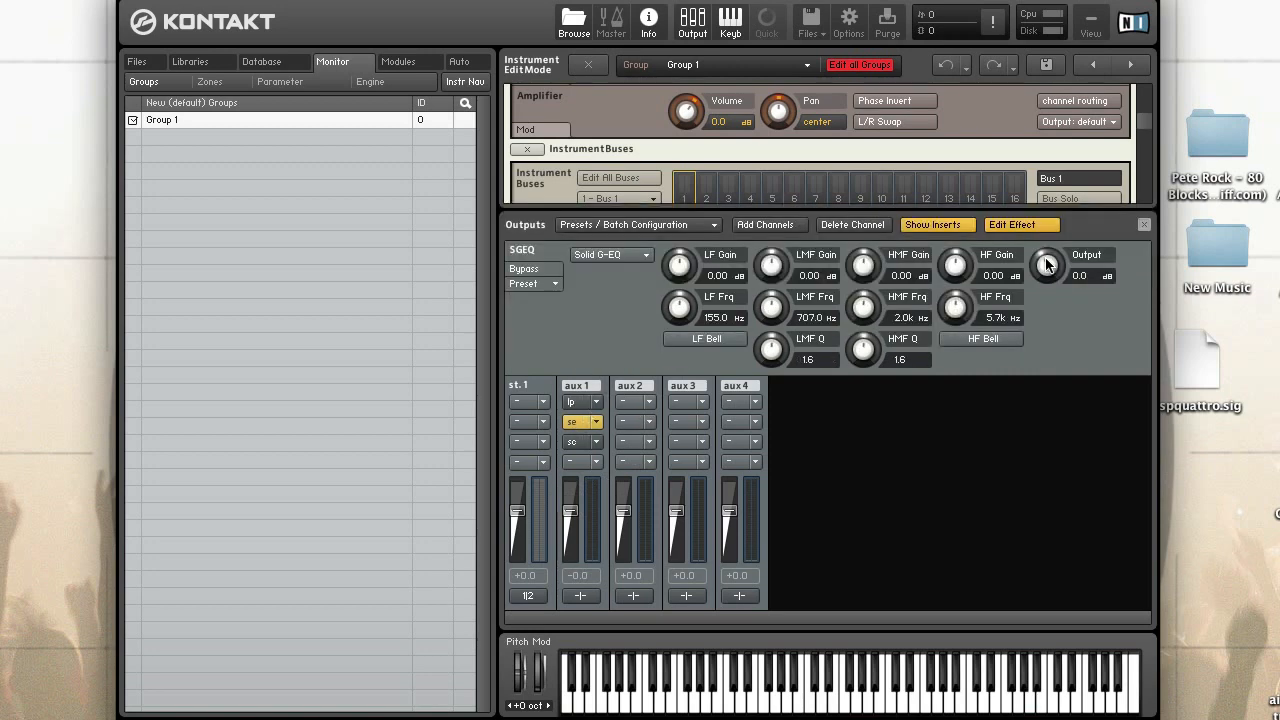
{"action": "left_click_drag", "start_coordinate": [1047, 262], "coordinate": [1047, 263]}
{"action": "left_click", "coordinate": [1046, 265]}
{"action": "mouse_move", "coordinate": [569, 517]}
{"action": "left_mouse_down"}
{"action": "mouse_move", "coordinate": [570, 535]}
{"action": "mouse_move", "coordinate": [570, 520]}
{"action": "left_mouse_up"}
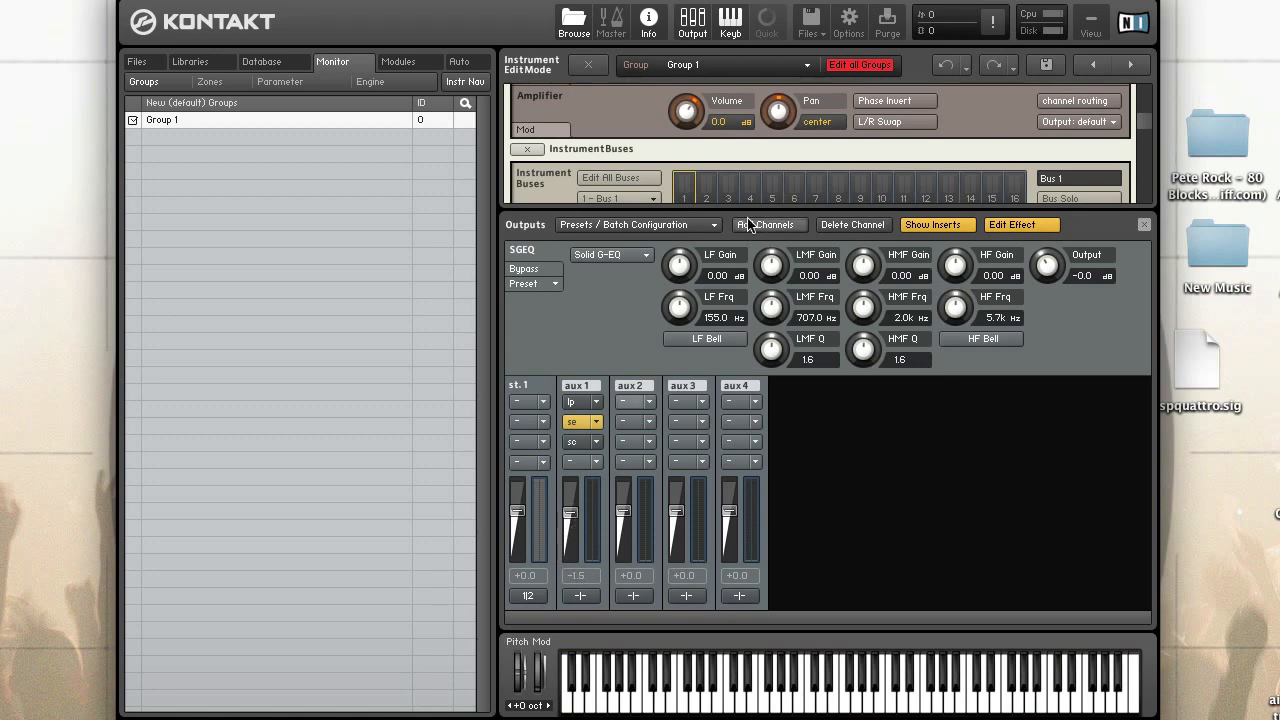
Lower the aux 1 fader to about -13.3 dB and, with the Outputs section hidden, the Gainer's return level to about -8.9 dB
{"action": "left_click", "coordinate": [692, 22]}
{"action": "mouse_move", "coordinate": [1036, 581]}
{"action": "left_mouse_down"}
{"action": "mouse_move", "coordinate": [1058, 533]}
{"action": "mouse_move", "coordinate": [1046, 615]}
{"action": "mouse_move", "coordinate": [1046, 550]}
{"action": "mouse_move", "coordinate": [1042, 580]}
{"action": "left_mouse_up"}
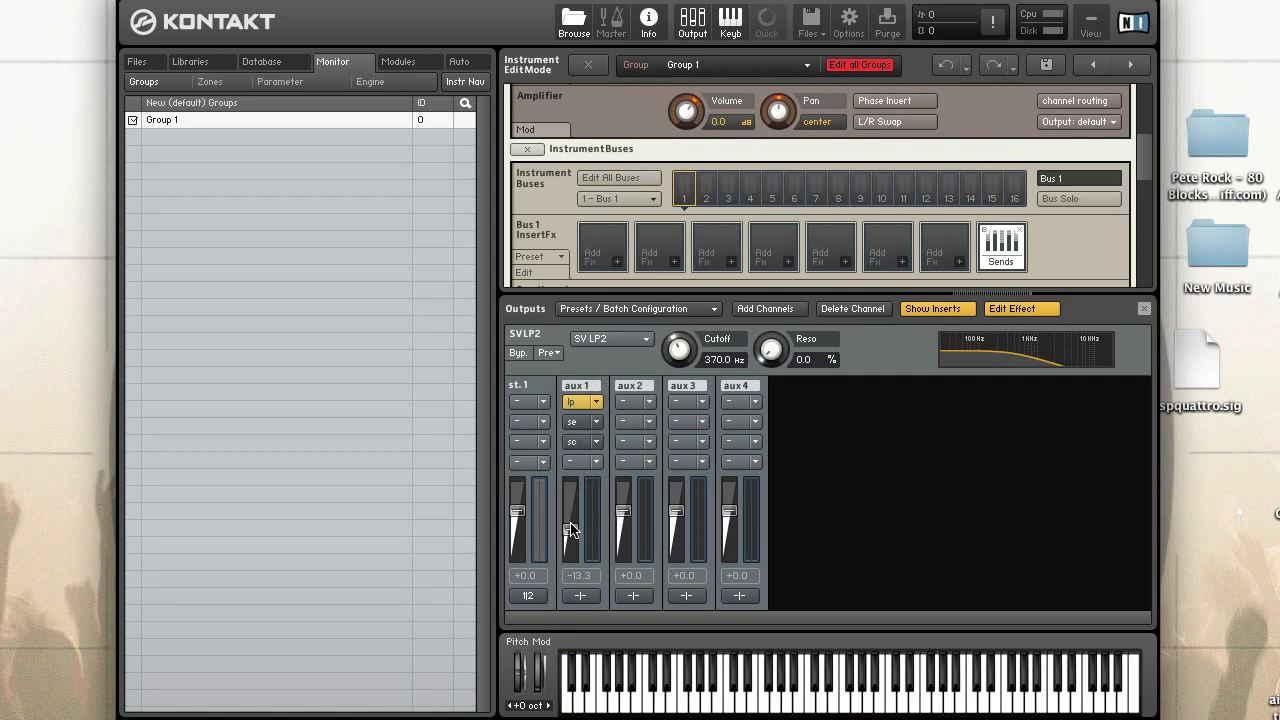
{"action": "left_click", "coordinate": [692, 22]}
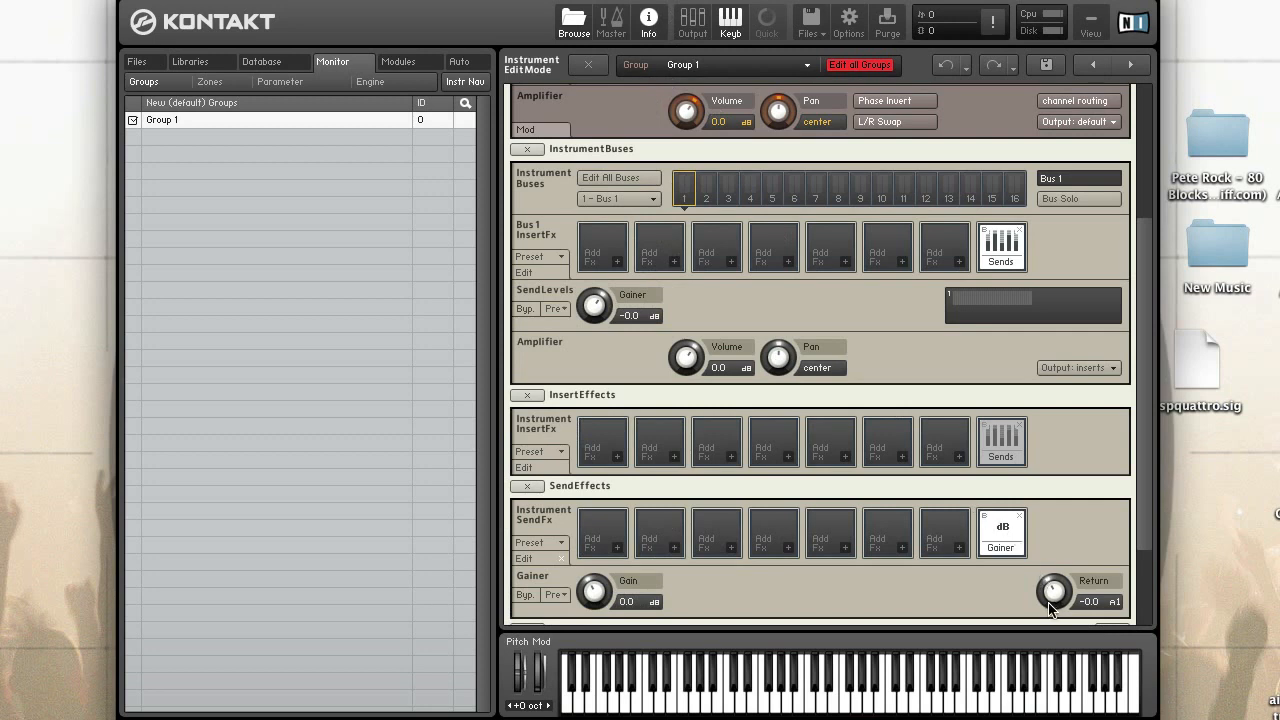
{"action": "left_click_drag", "start_coordinate": [1052, 598], "coordinate": [1029, 632]}
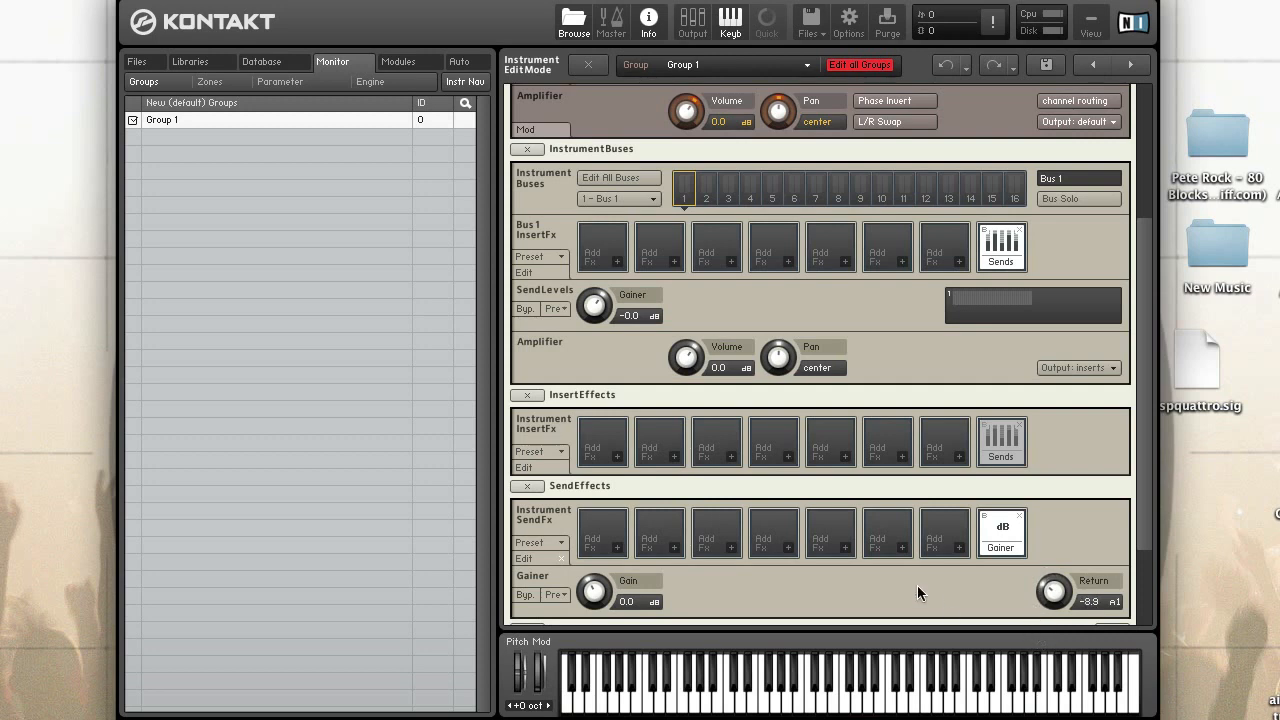